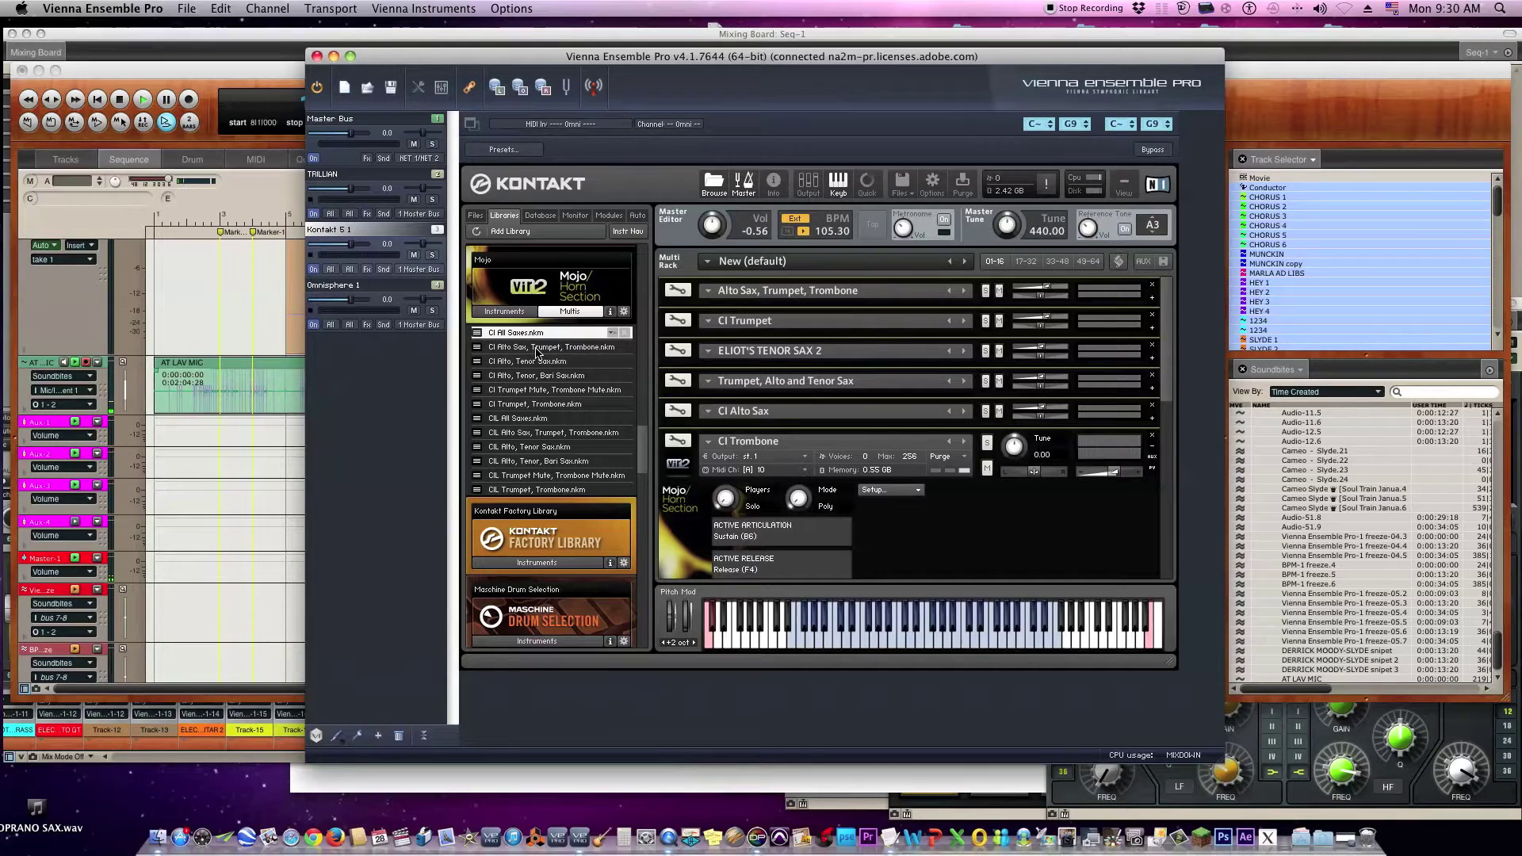
Step: Look through the Mojo Horn Section multis, from the CI Alto Sax, Trumpet, Trombone combination down to CIL All Saxes
left_click(538, 347)
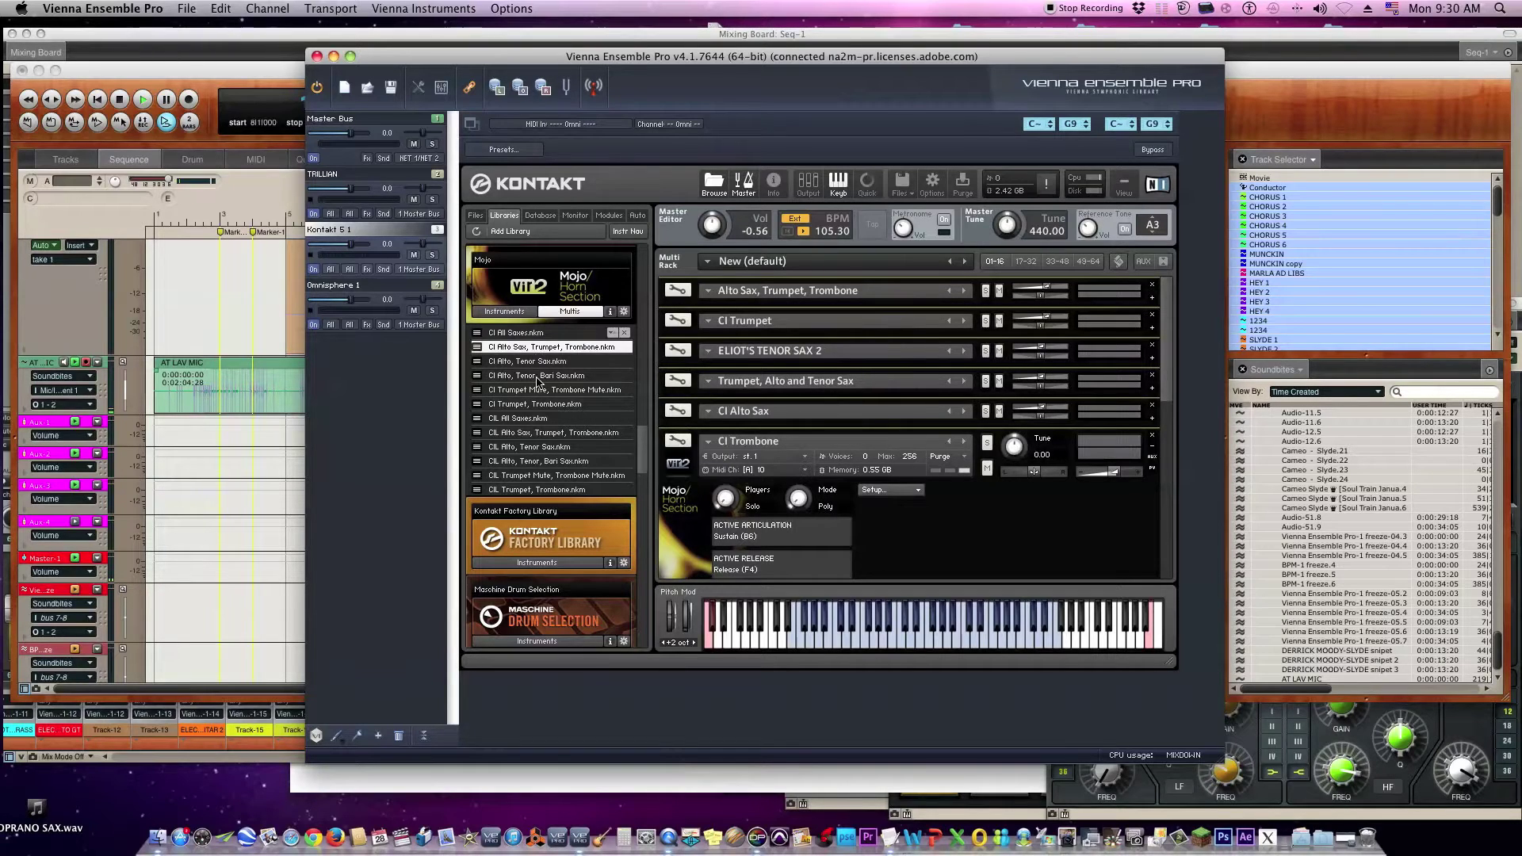
left_click(537, 376)
left_click(539, 391)
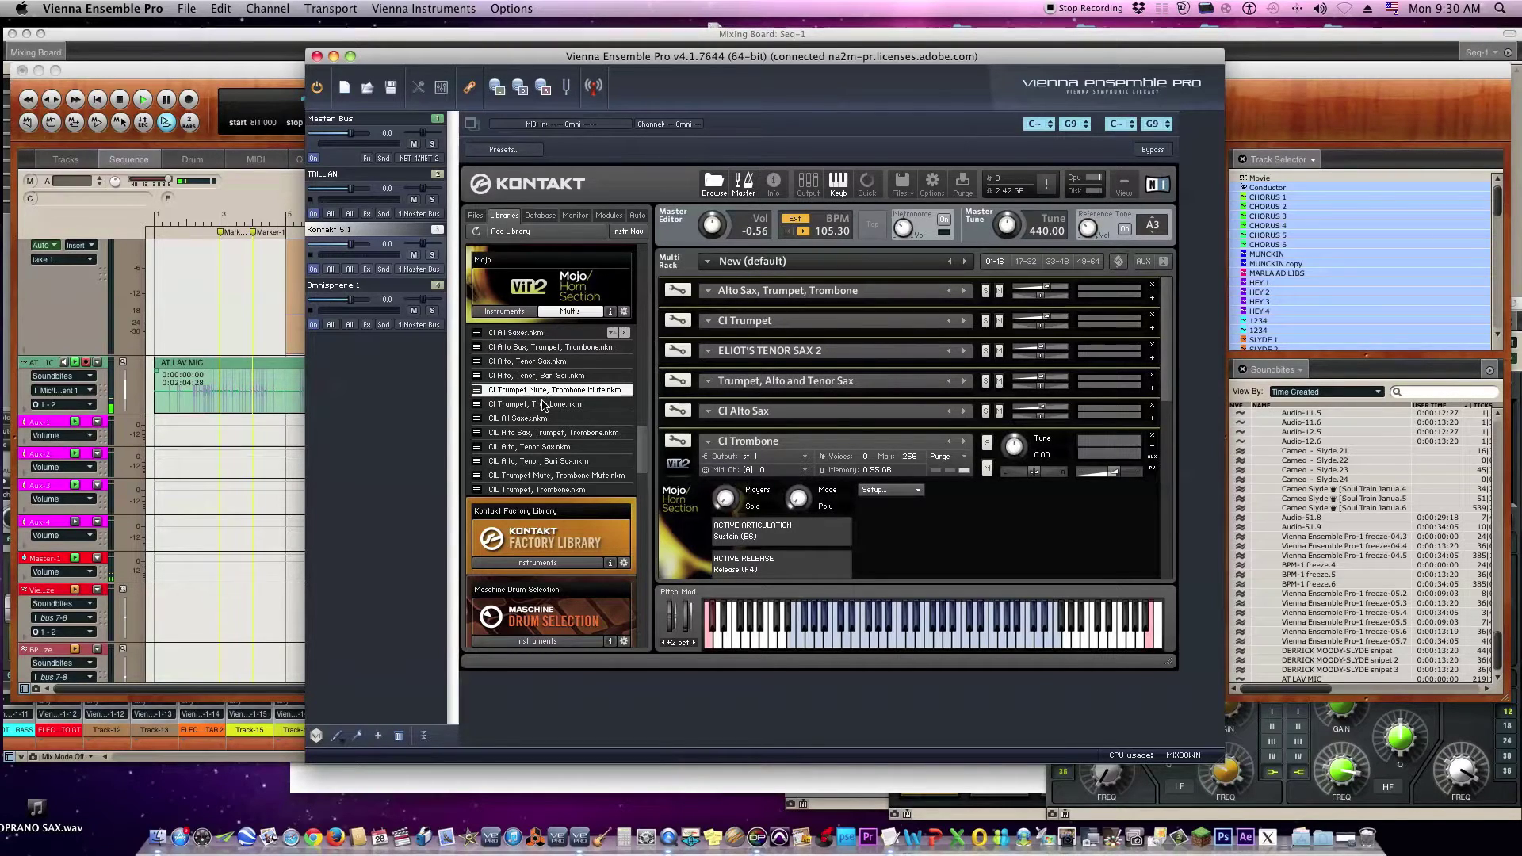
left_click(546, 406)
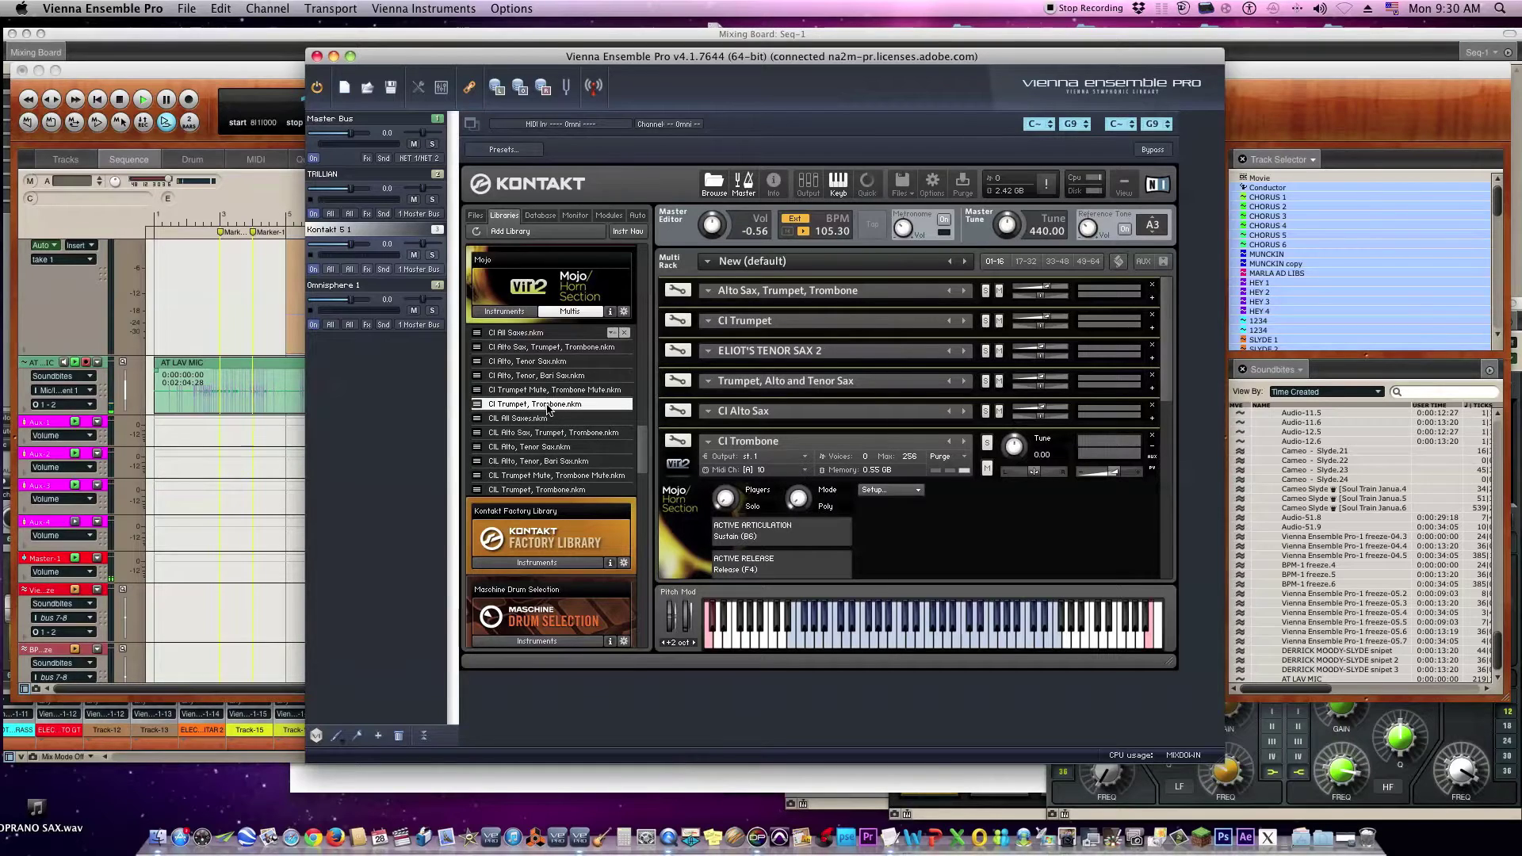
left_click(539, 421)
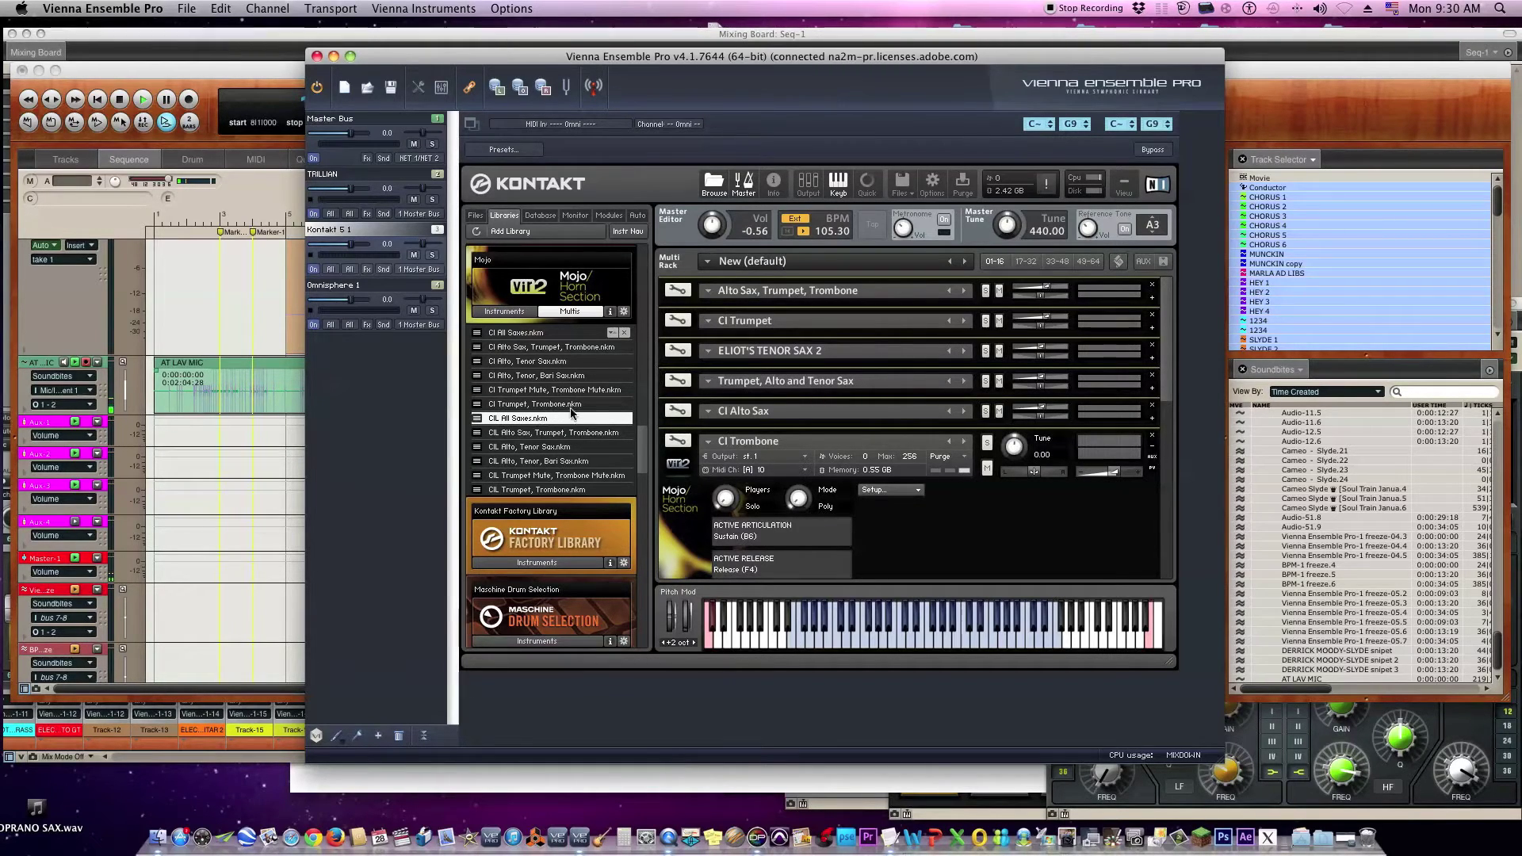
Step: Show the Mojo library's individual instruments and look through its Core Instruments, including CI Alto Sax and CI Flugelhorn
left_click(504, 310)
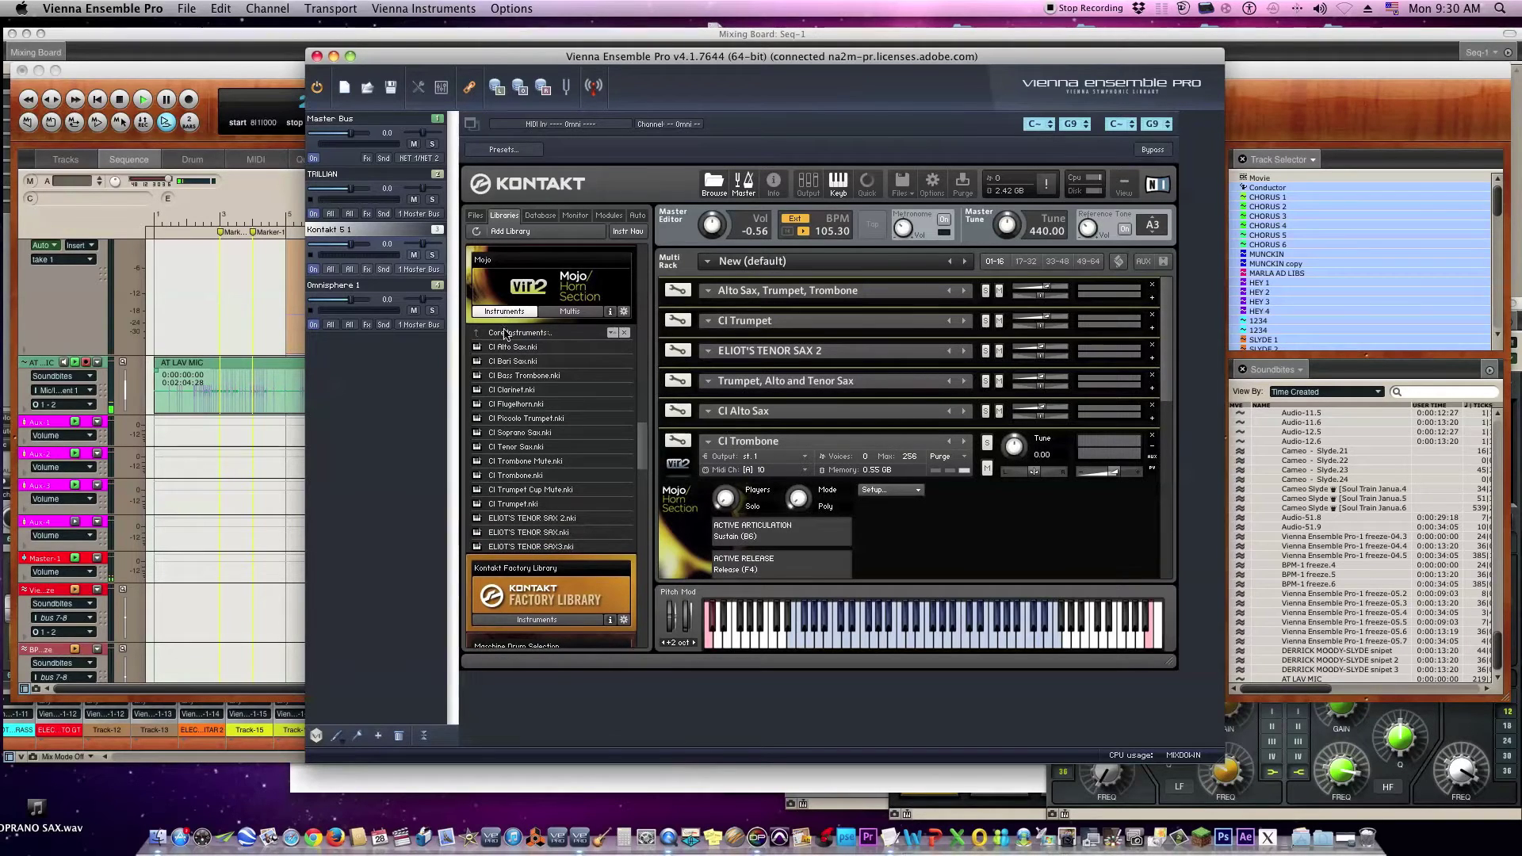
left_click(512, 351)
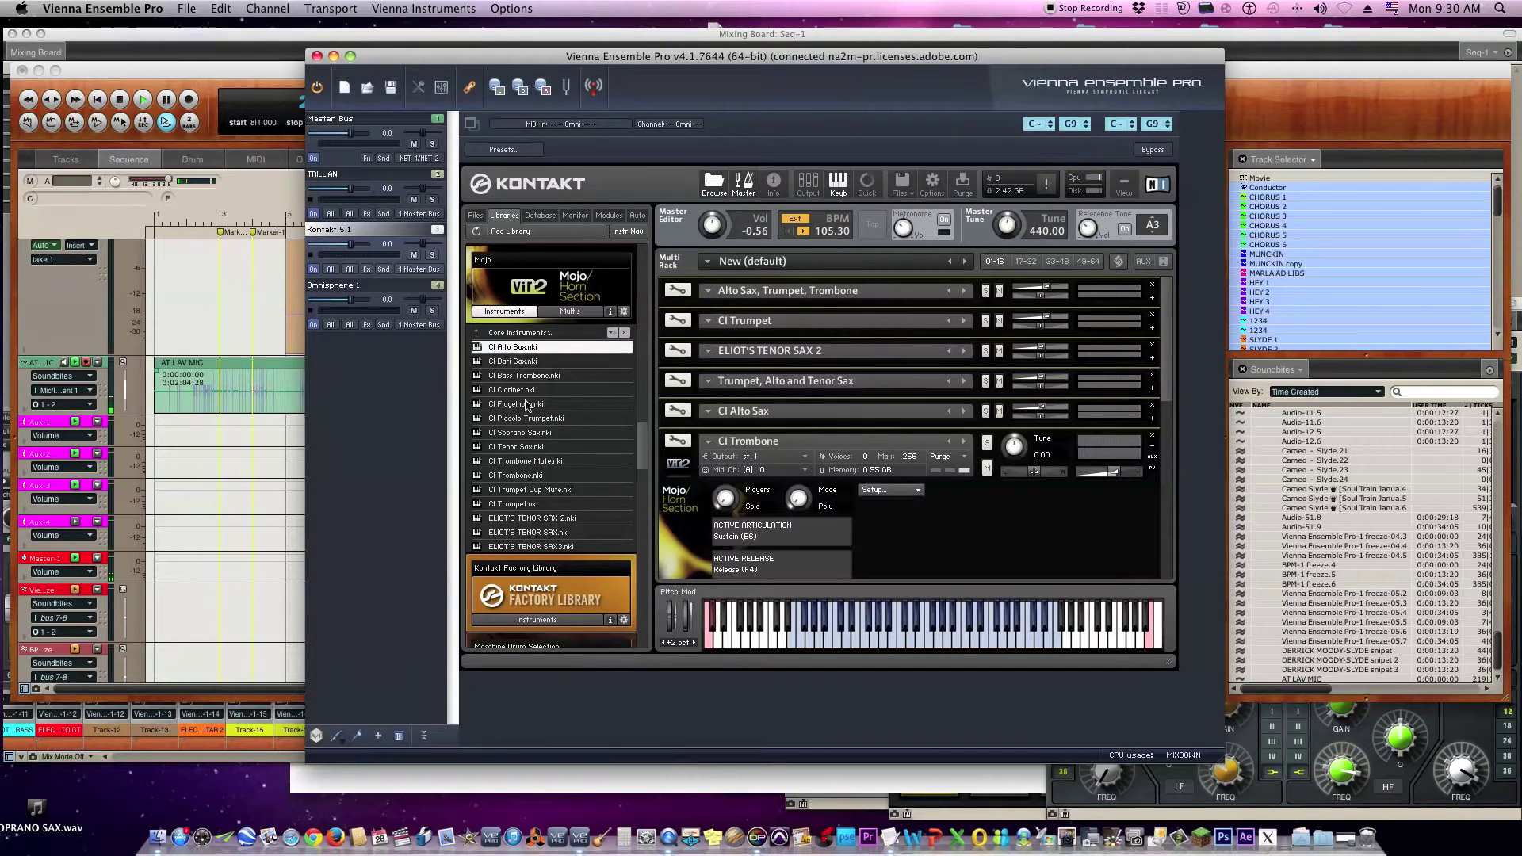
left_click(523, 405)
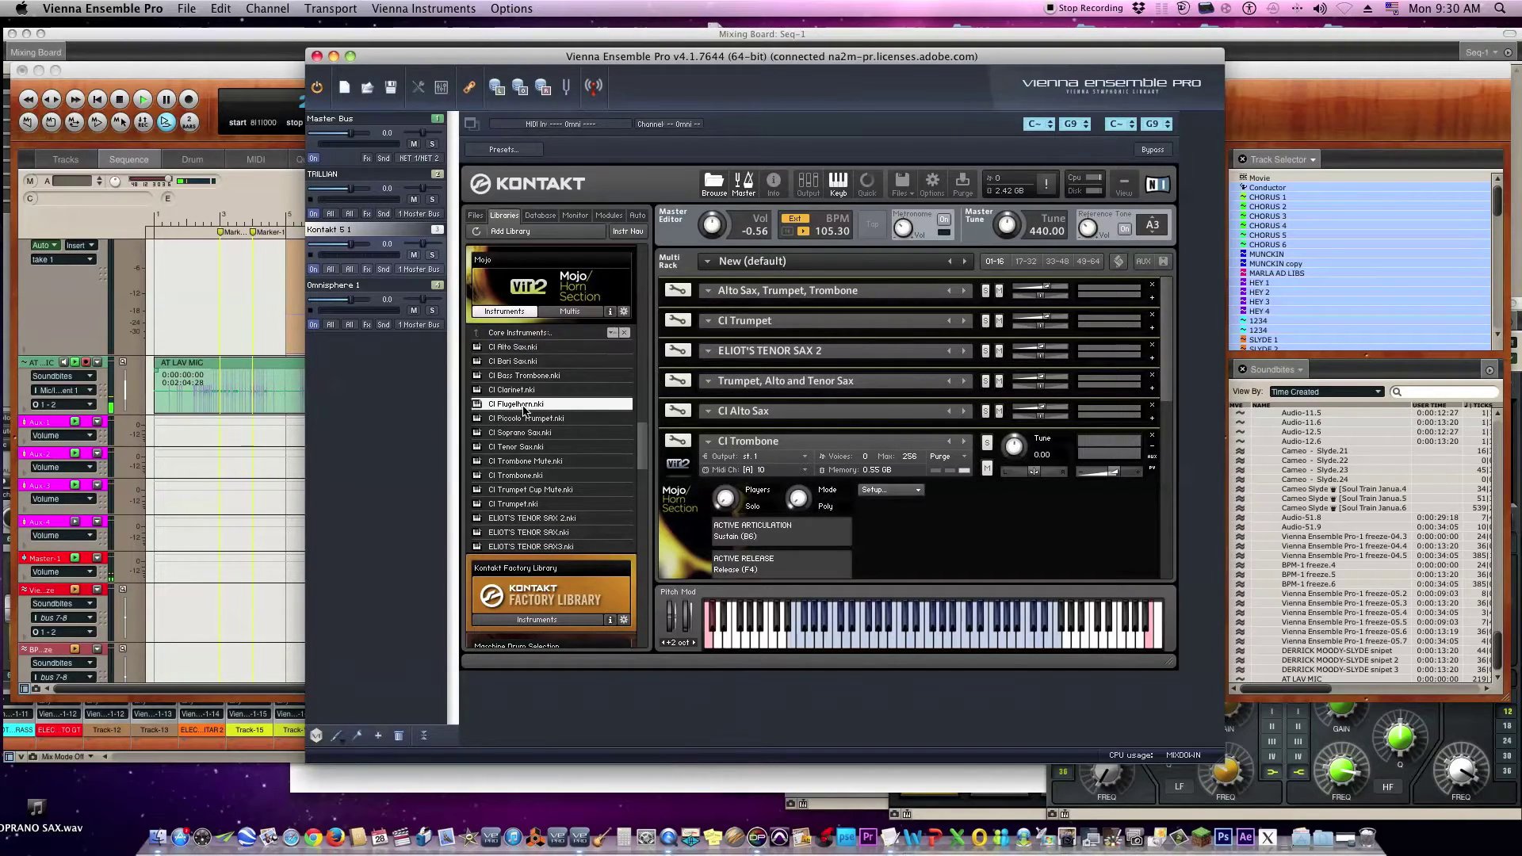
left_click(527, 462)
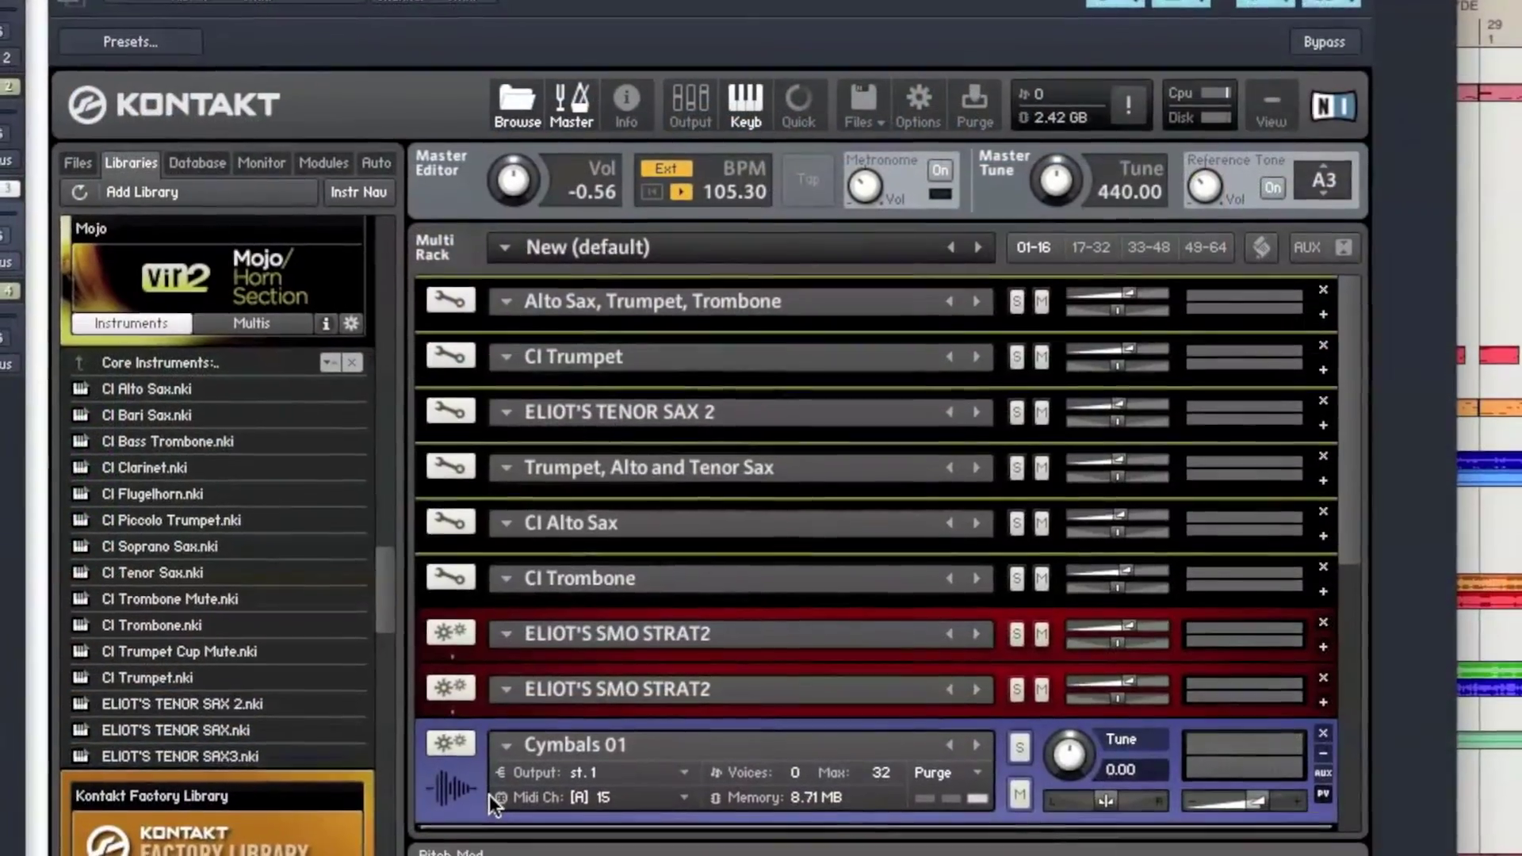
Step: Play the sequence and briefly expand the Alto Sax, Trumpet, Trombone and CI Trumpet instruments in the rack to inspect them
key("space")
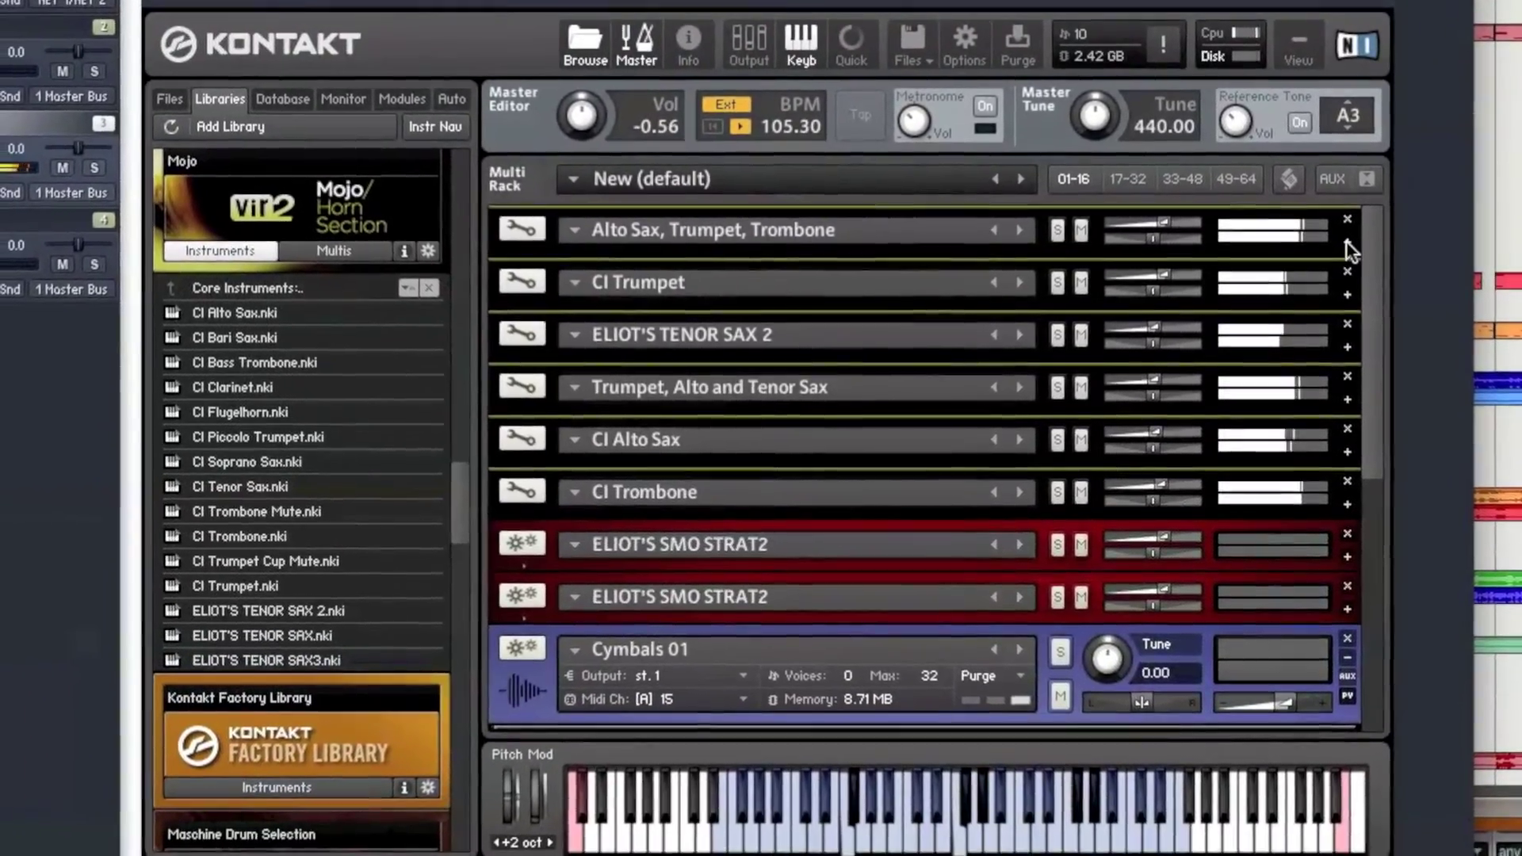
left_click(1342, 256)
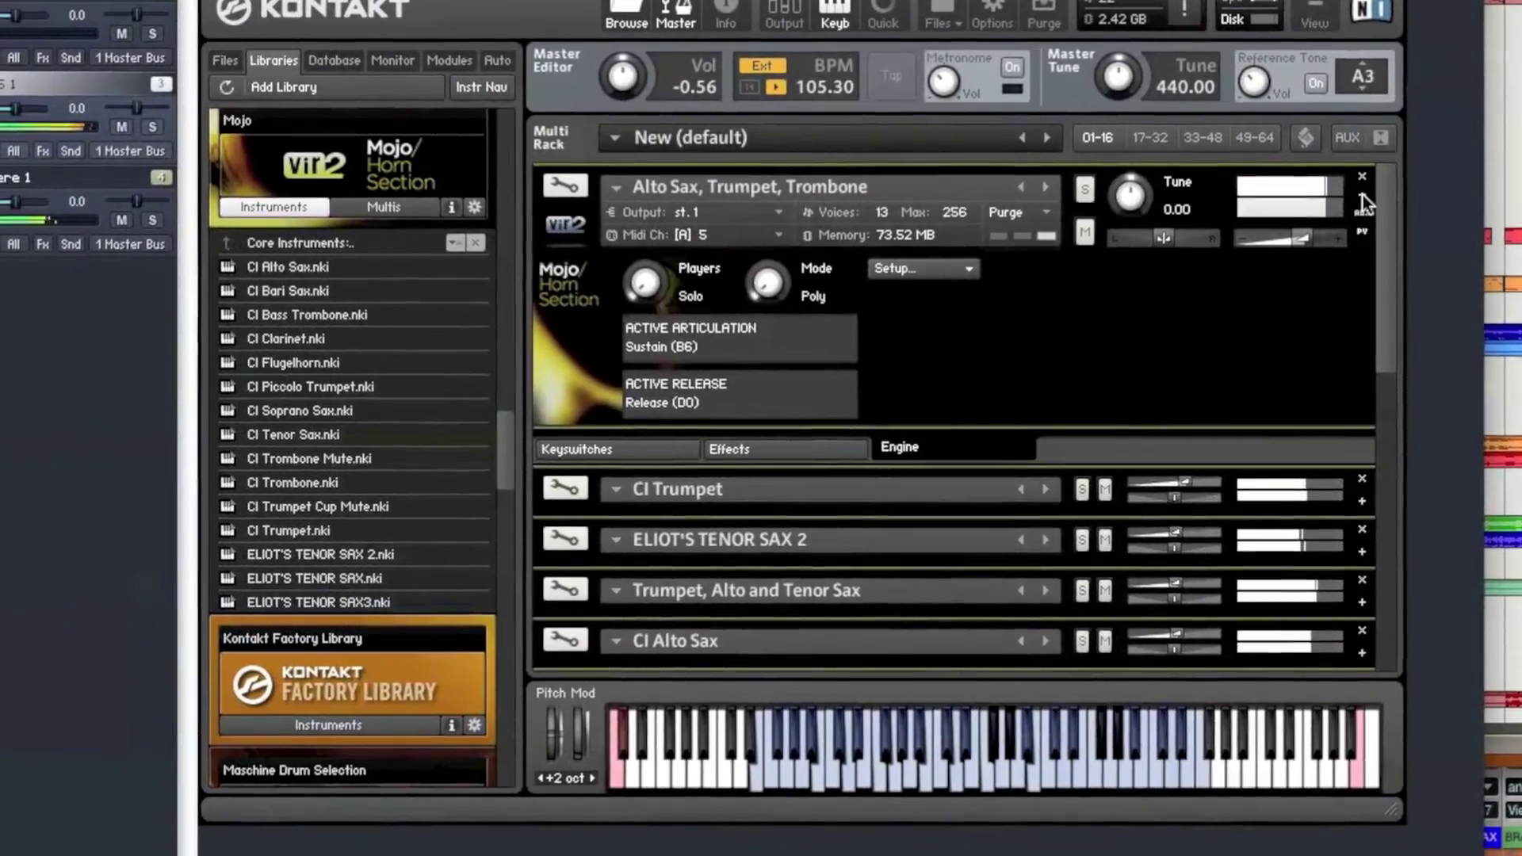
left_click(1363, 195)
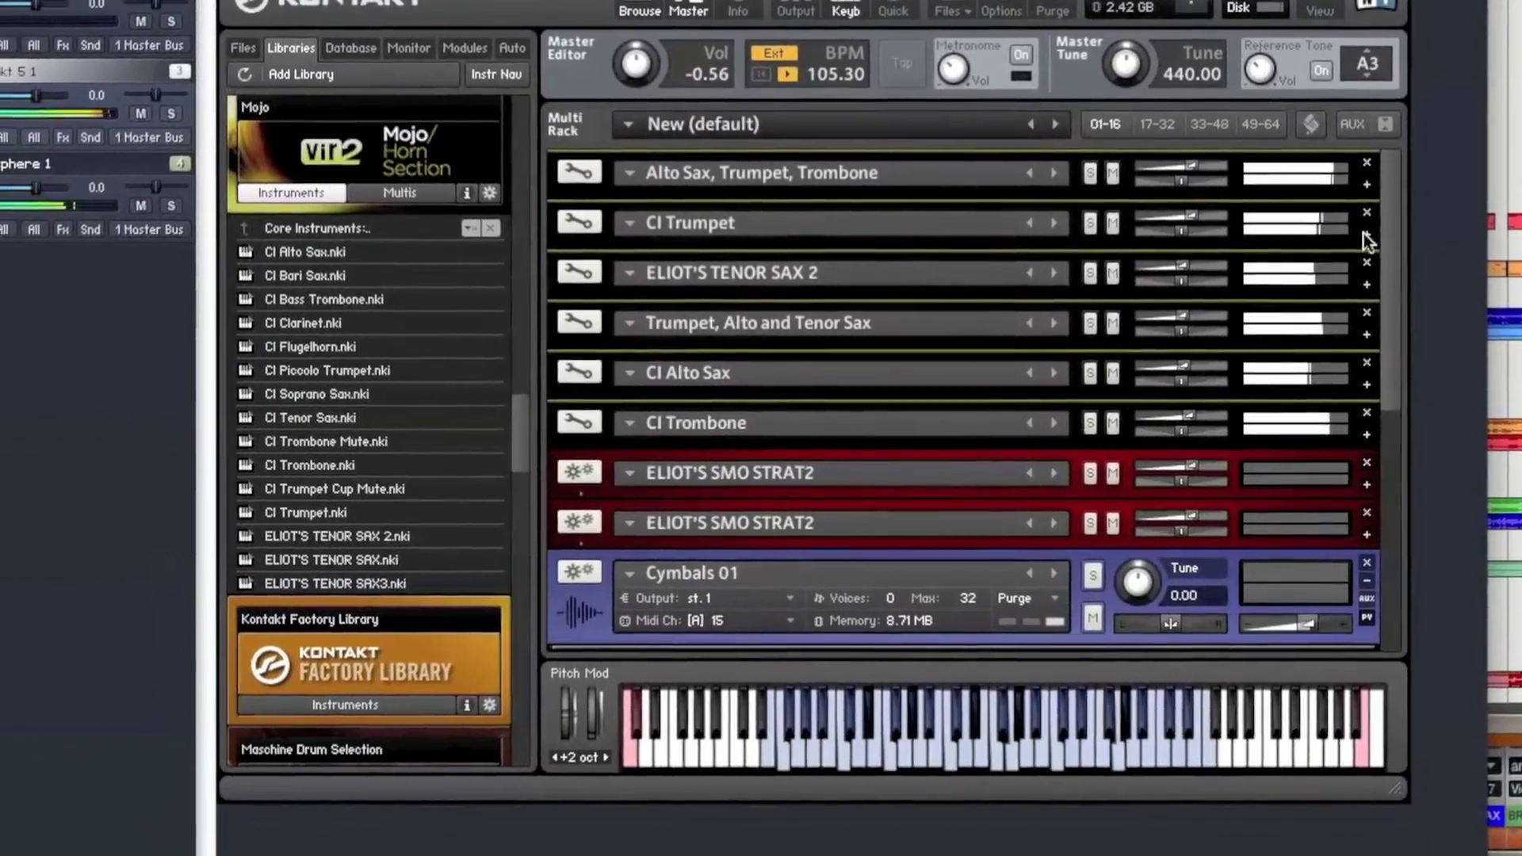
left_click(1364, 233)
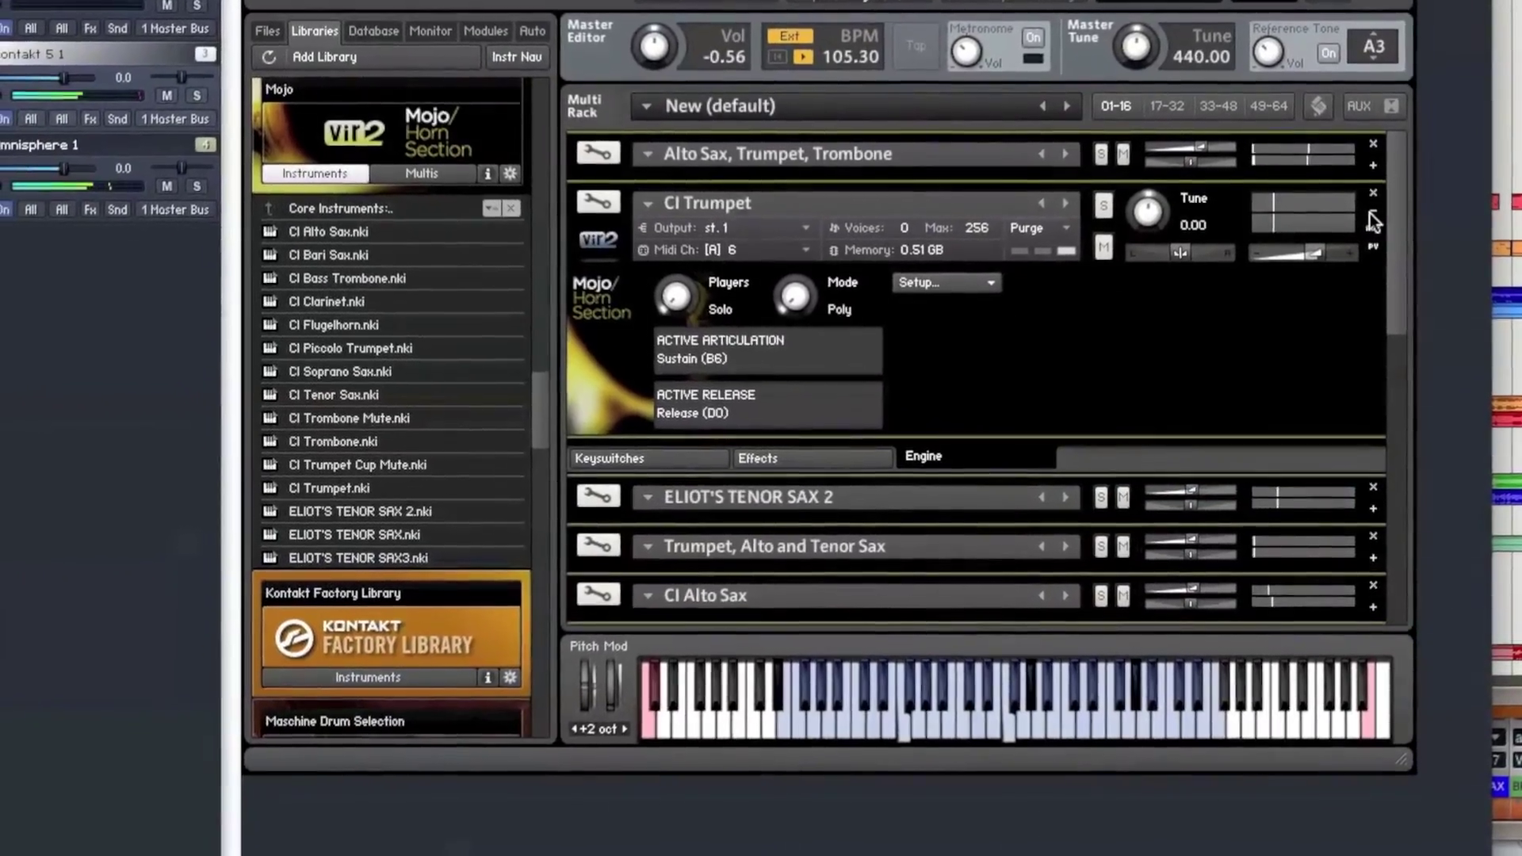
left_click(1367, 230)
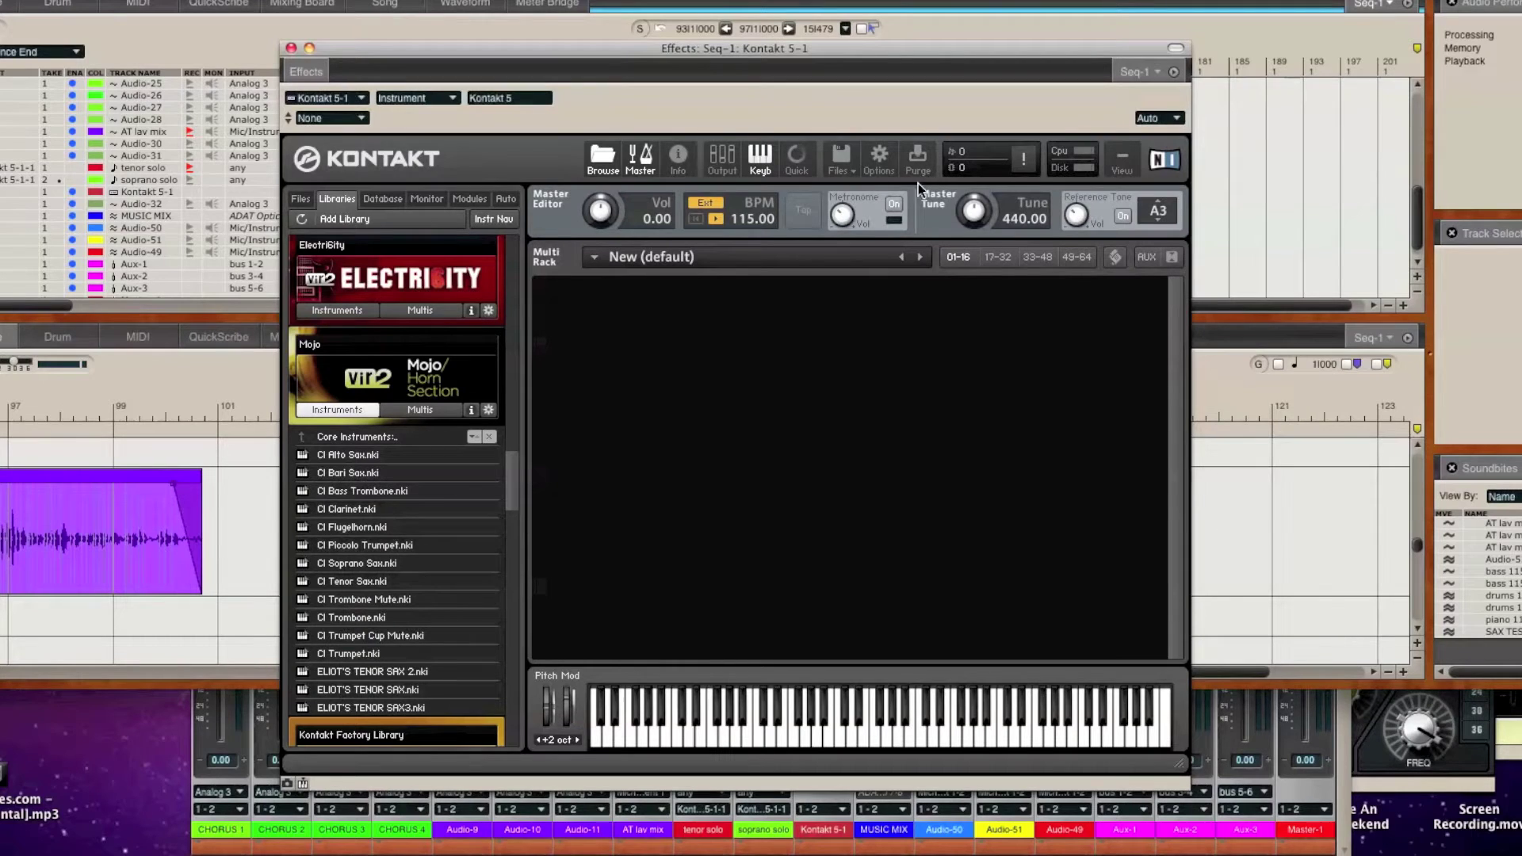
left_click_drag(563, 48, 592, 54)
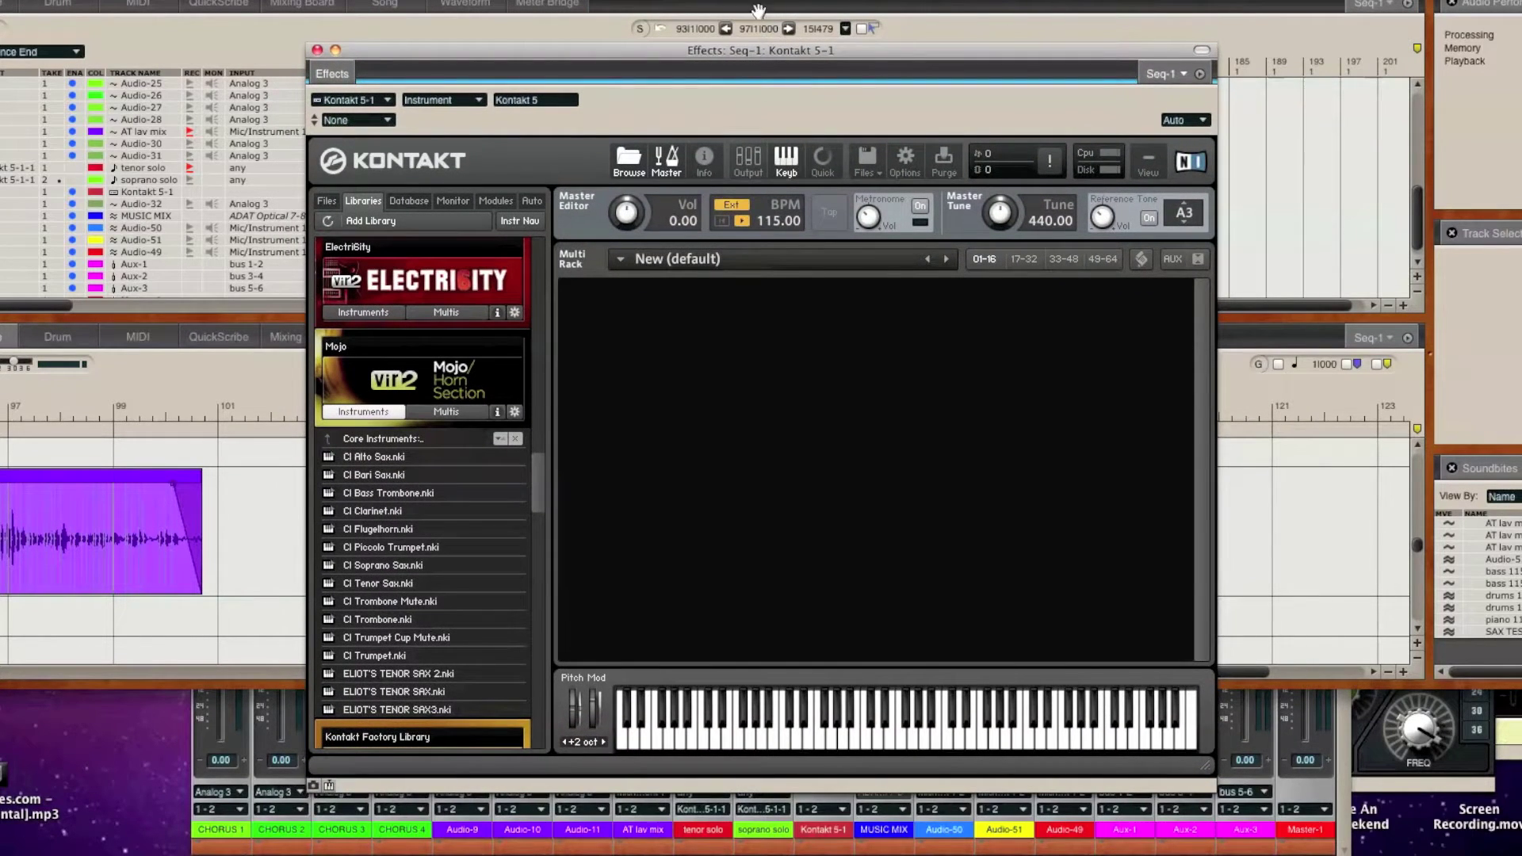
left_click_drag(768, 49, 759, 47)
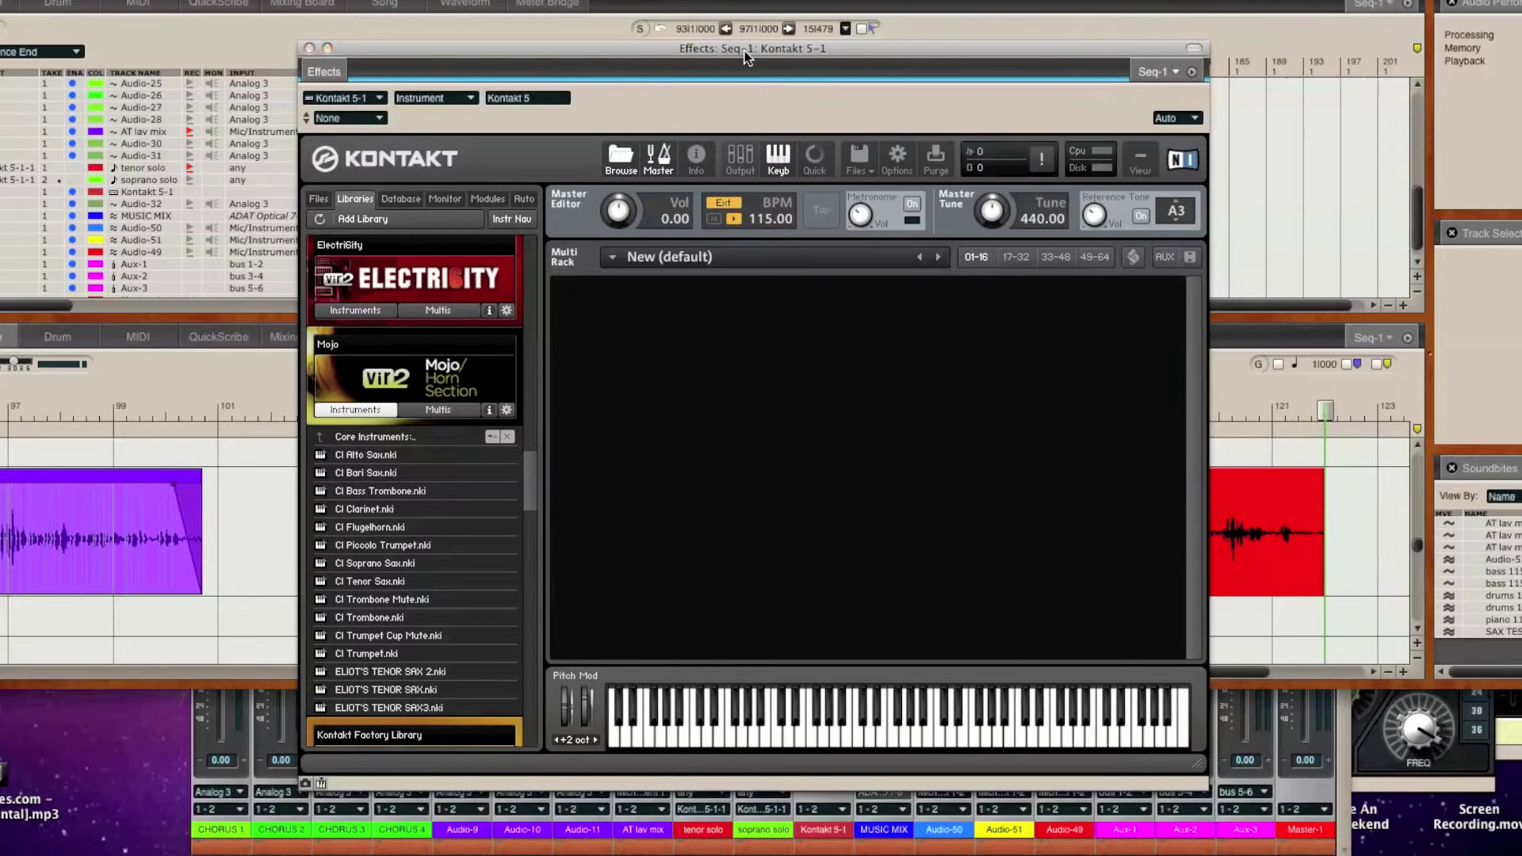
left_click_drag(745, 51, 741, 47)
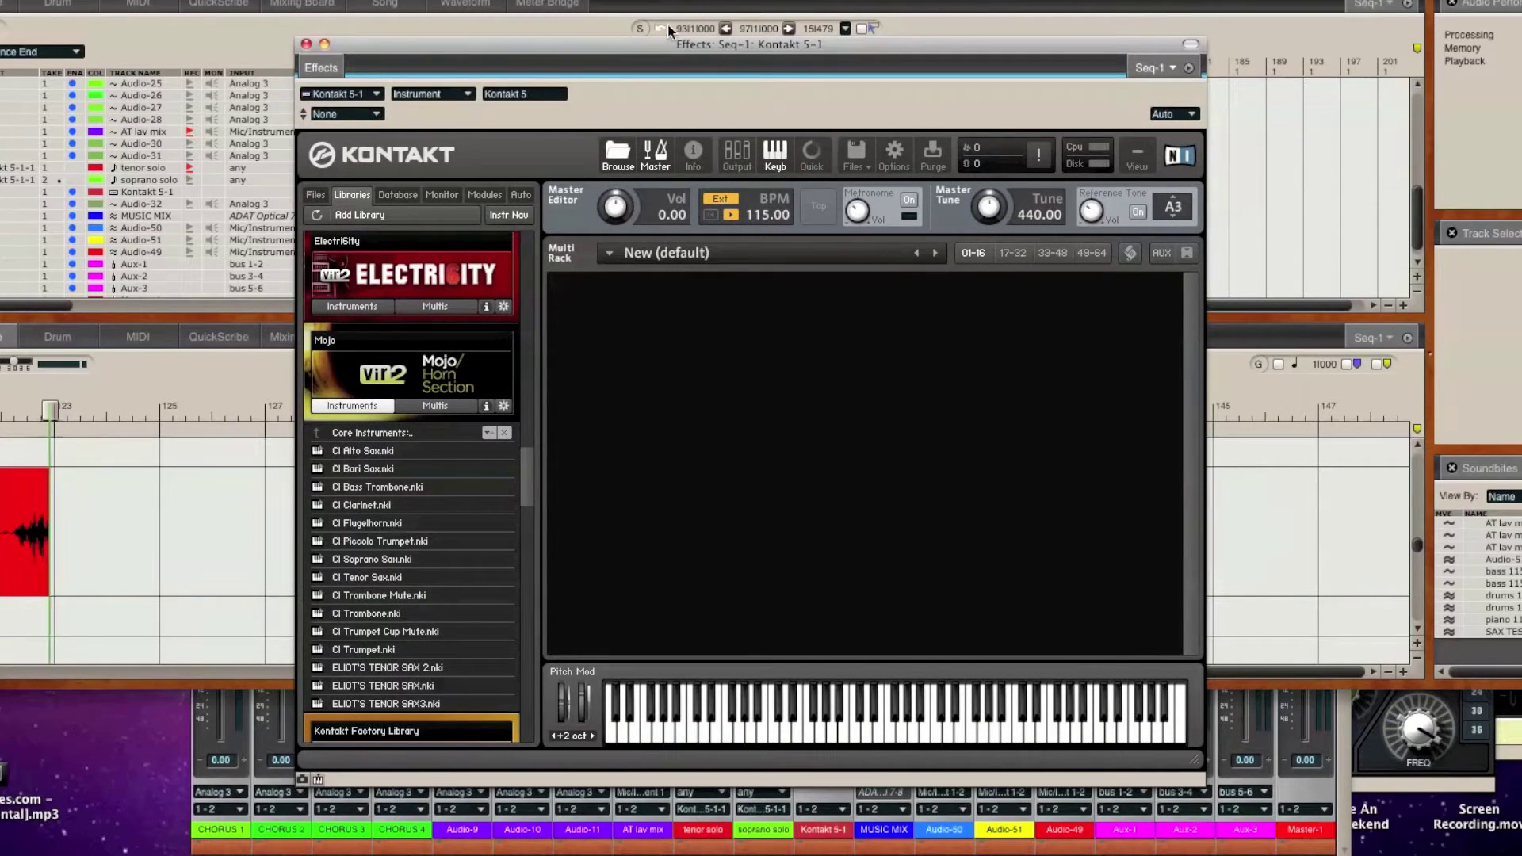
left_click_drag(726, 44, 726, 40)
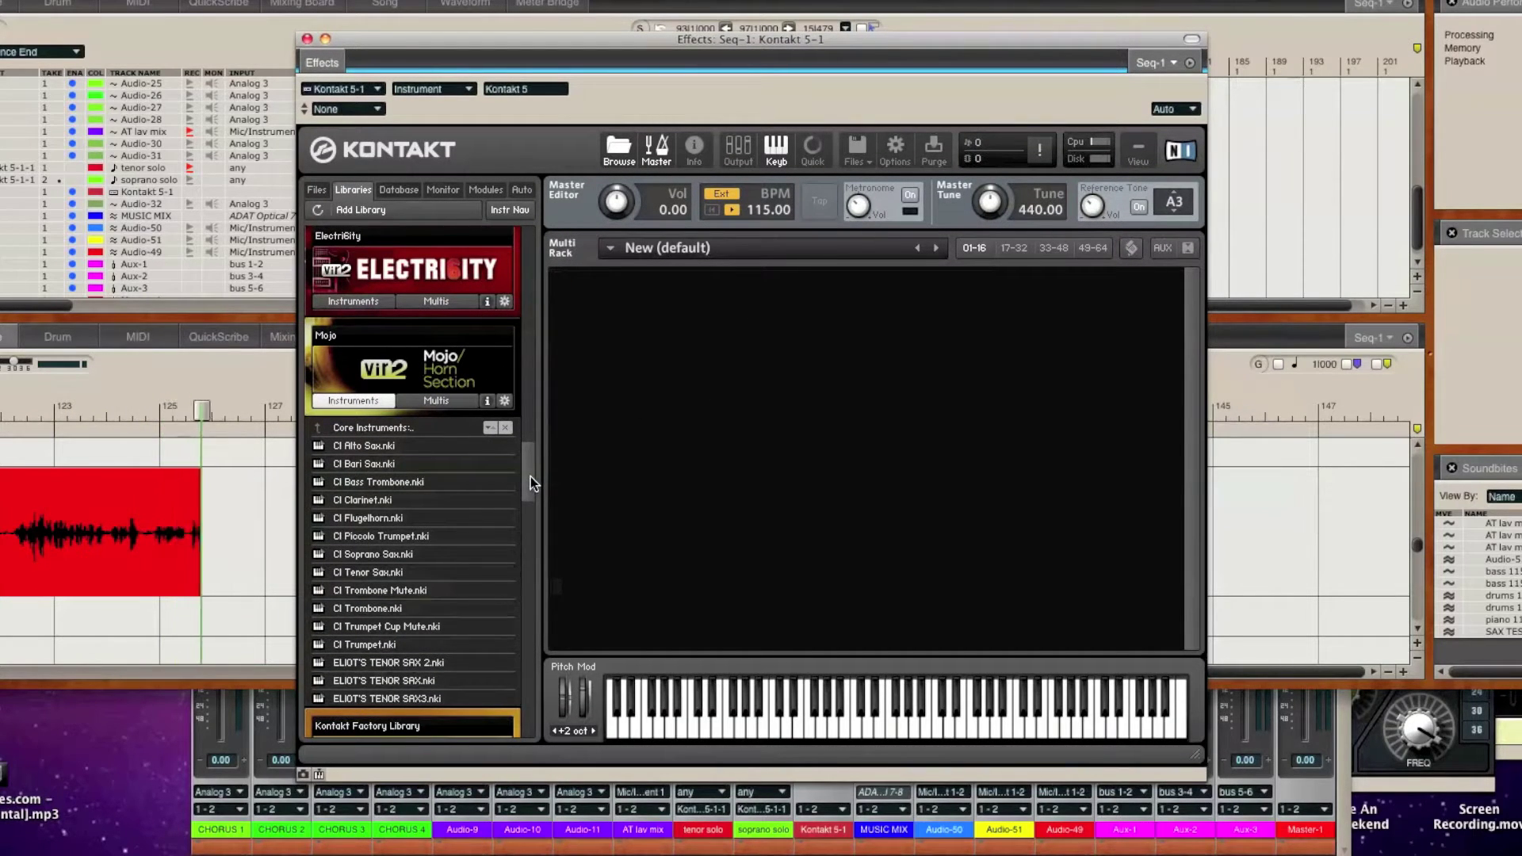
Step: Load ELIOT'S TENOR SAX 2.nki from the Mojo Core Instruments into the empty rack
left_click_drag(530, 477, 531, 463)
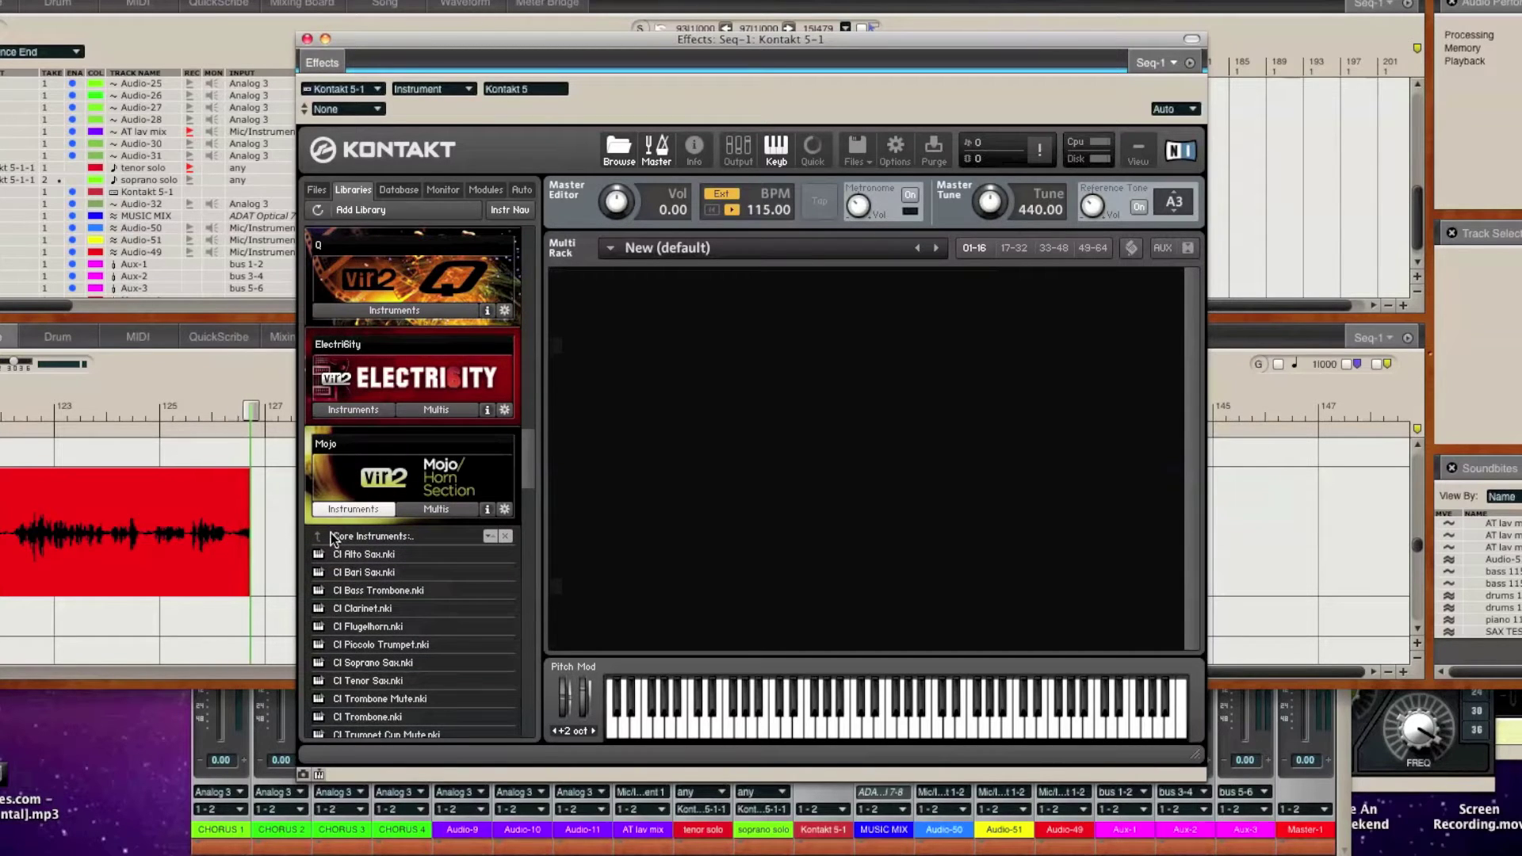
left_click_drag(525, 468, 527, 497)
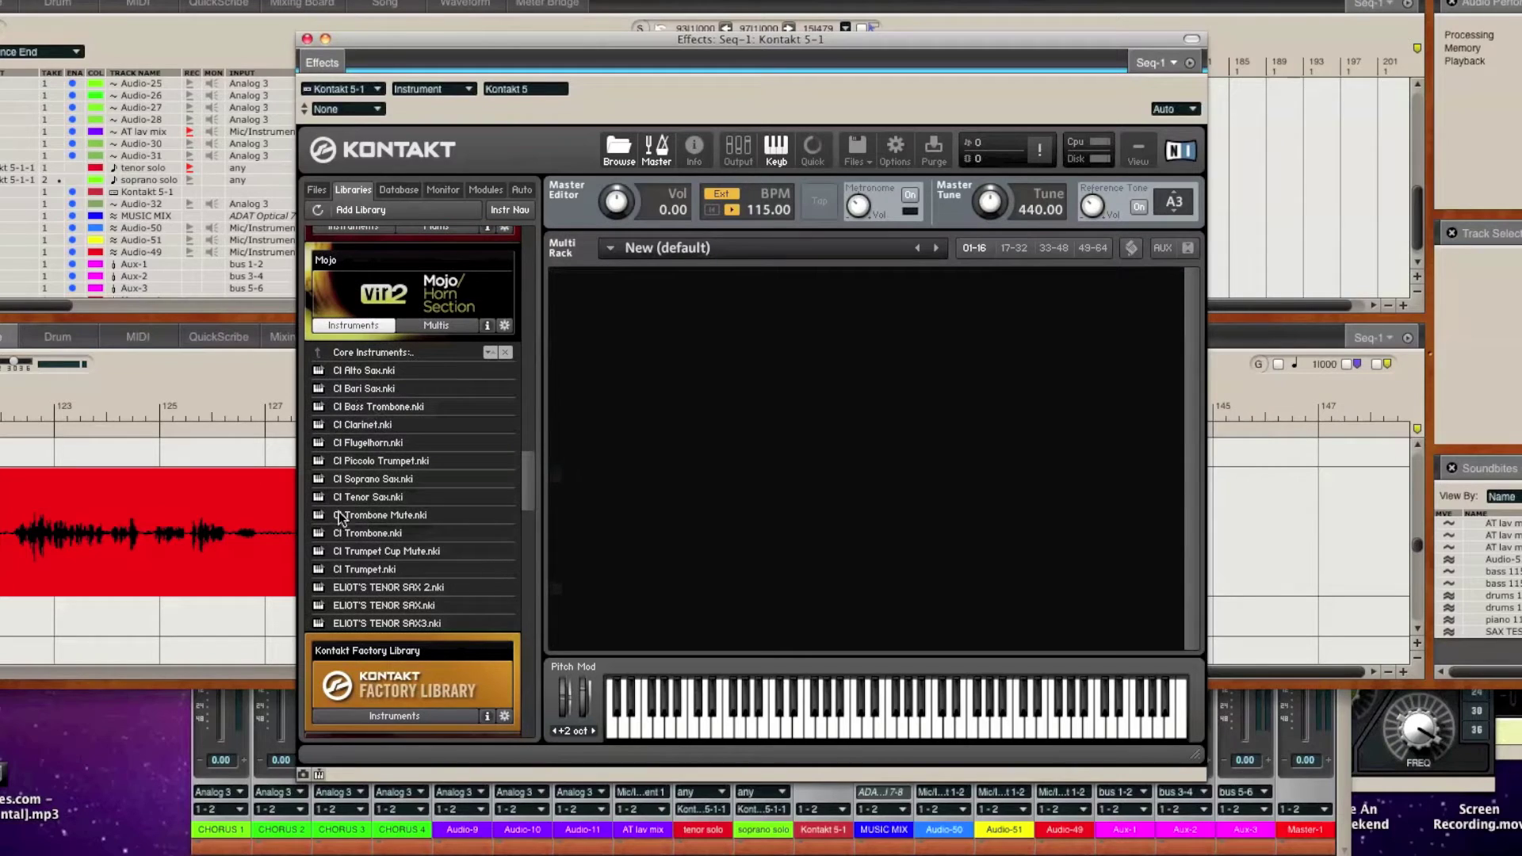
left_click(319, 590)
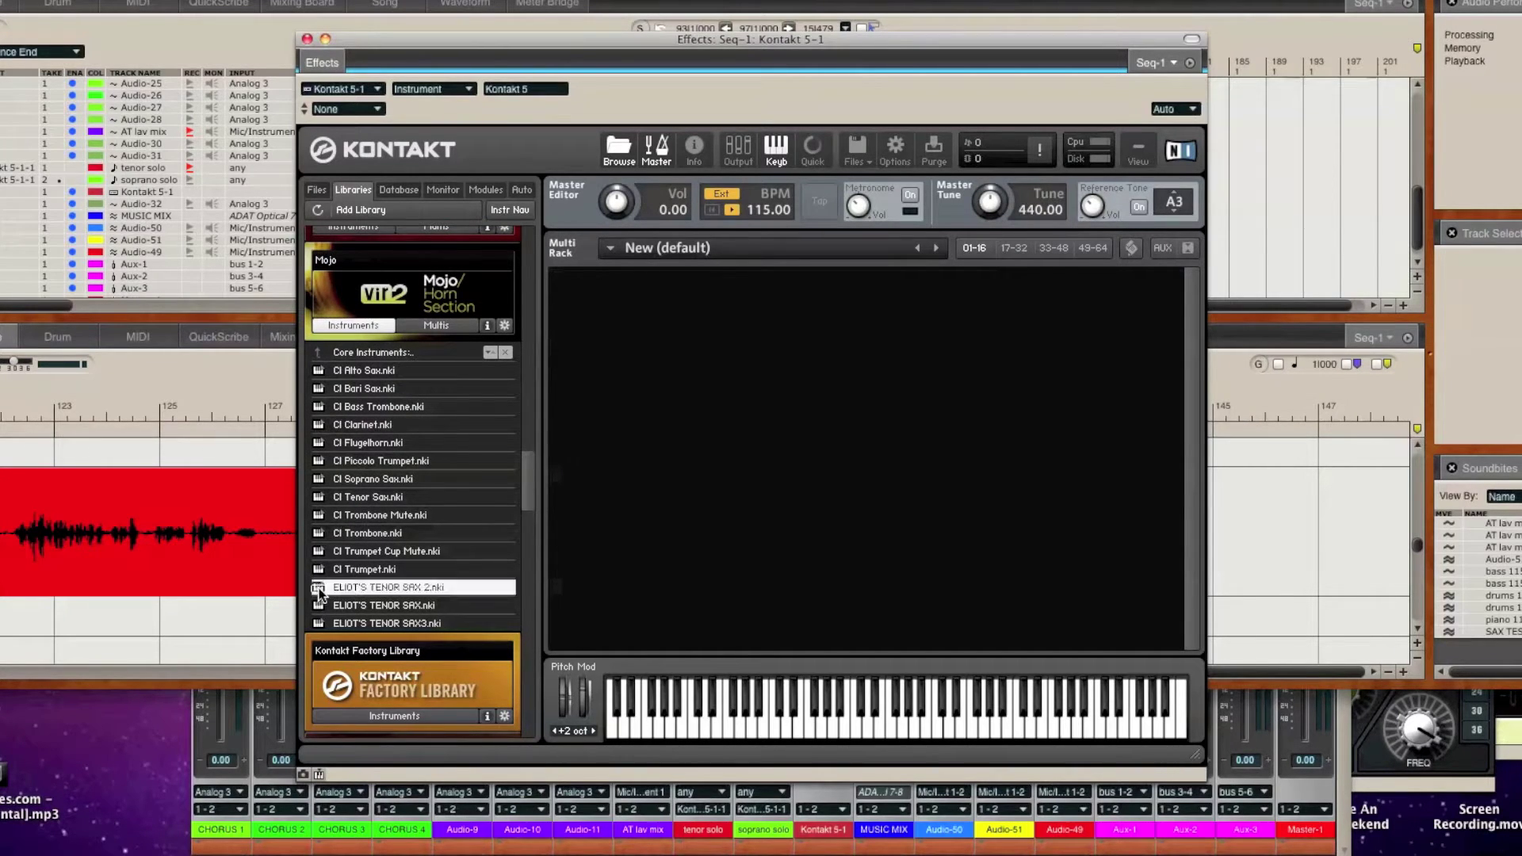
left_click_drag(659, 560, 664, 560)
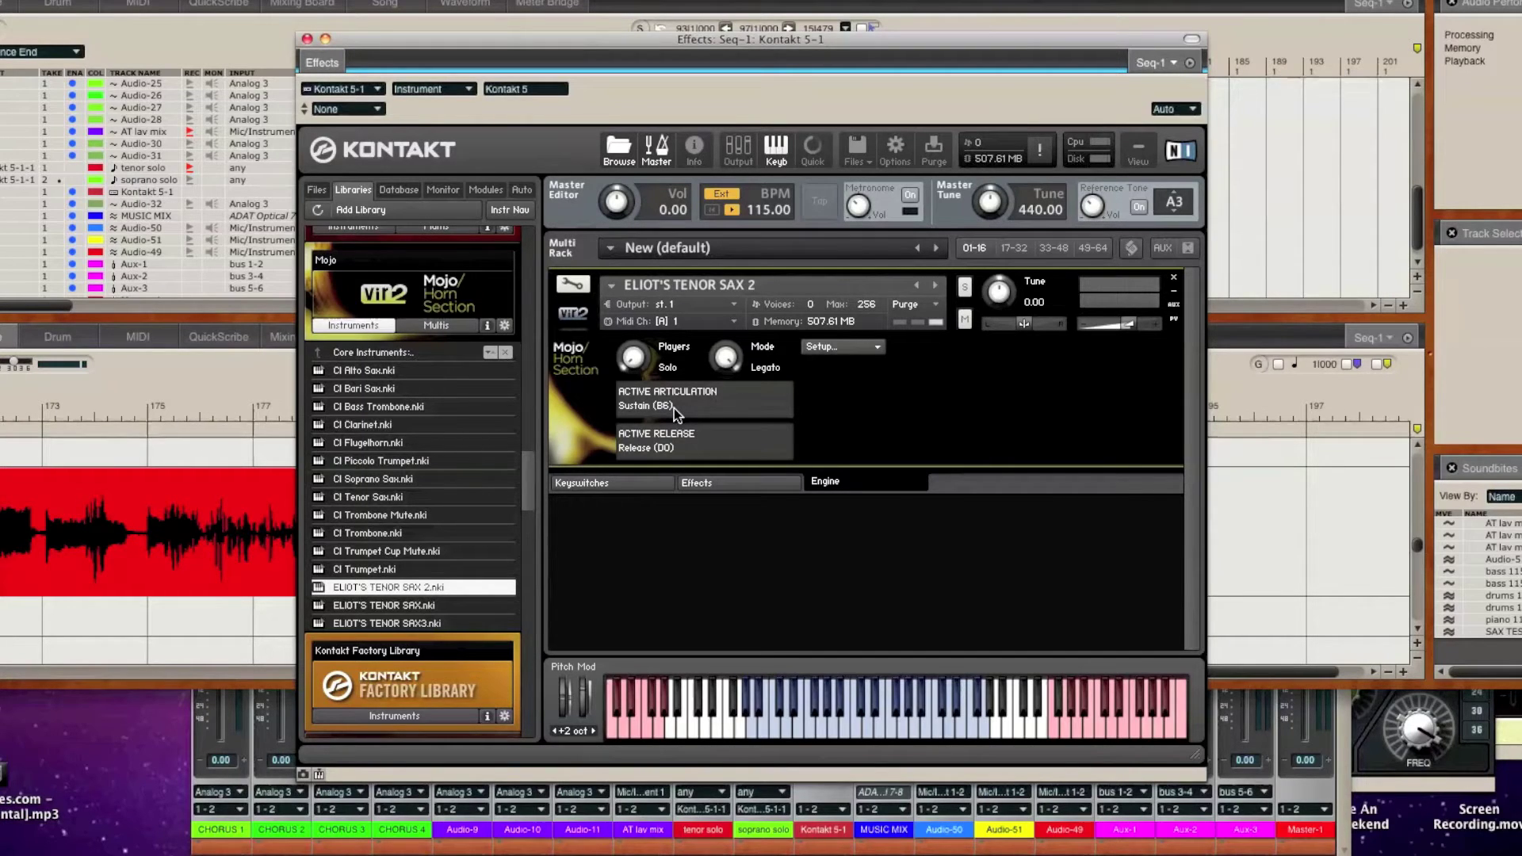
Step: Look over the effects available for the tenor sax and return to its Engine page
left_click(712, 486)
left_click(679, 347)
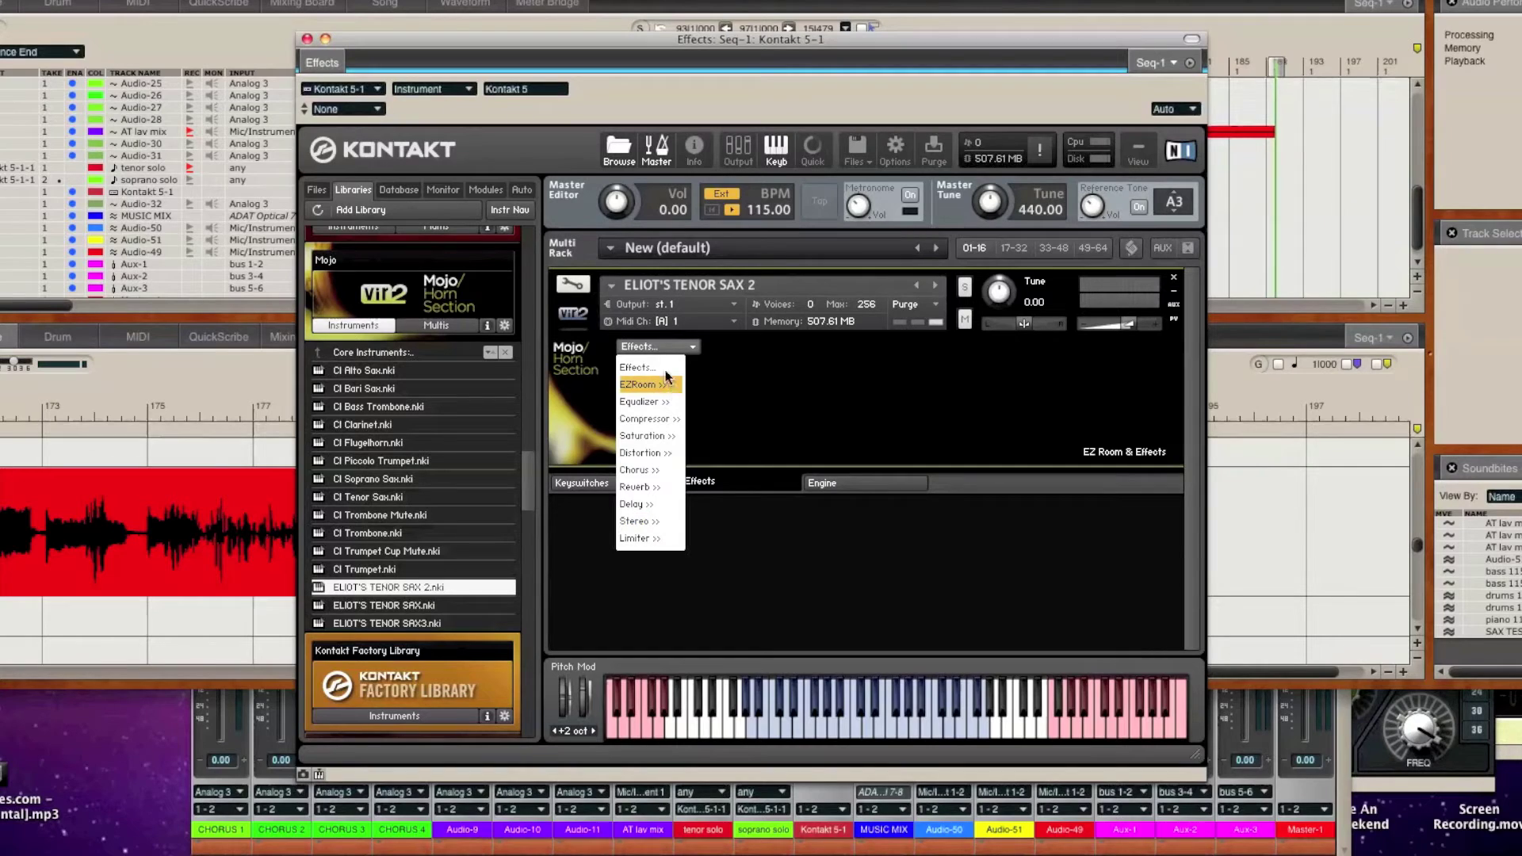
left_click(849, 510)
left_click(848, 483)
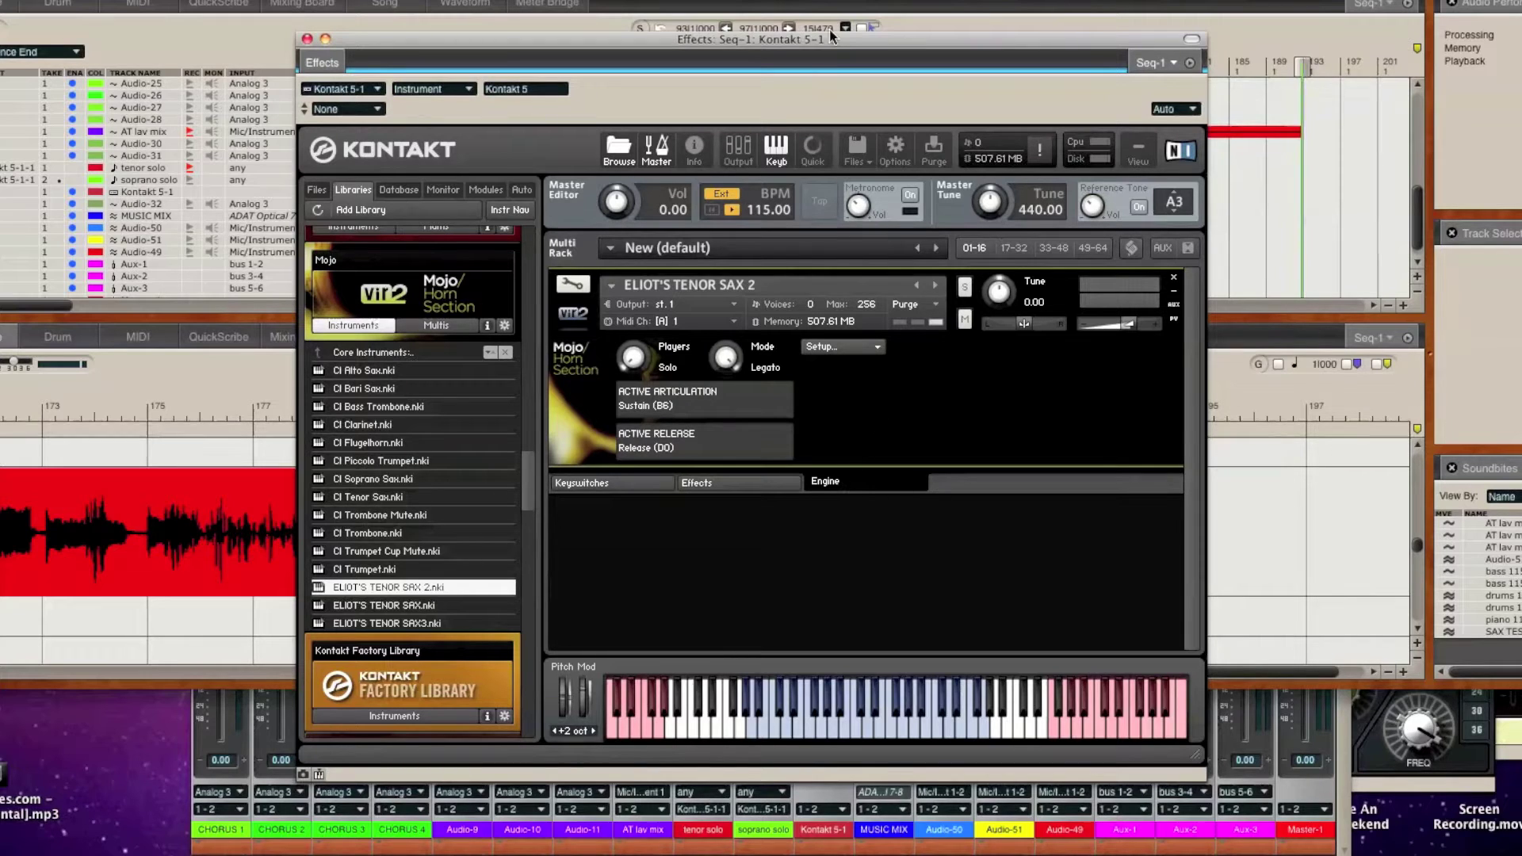
Step: Reposition the Kontakt window higher and display the Instrument settings from the tenor sax's Setup choices
left_click_drag(845, 34, 849, 0)
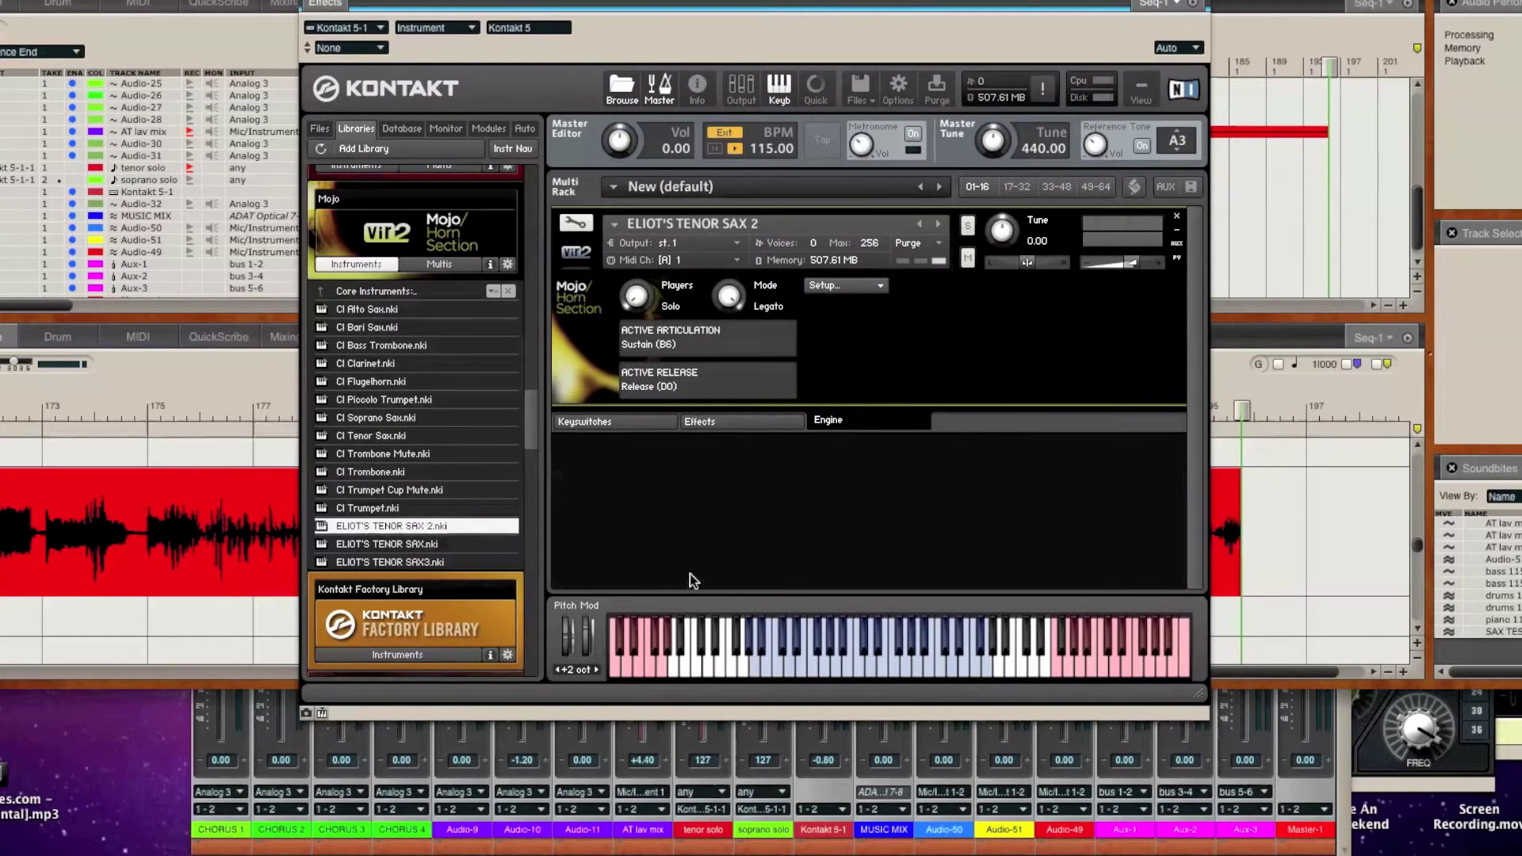
left_click(859, 284)
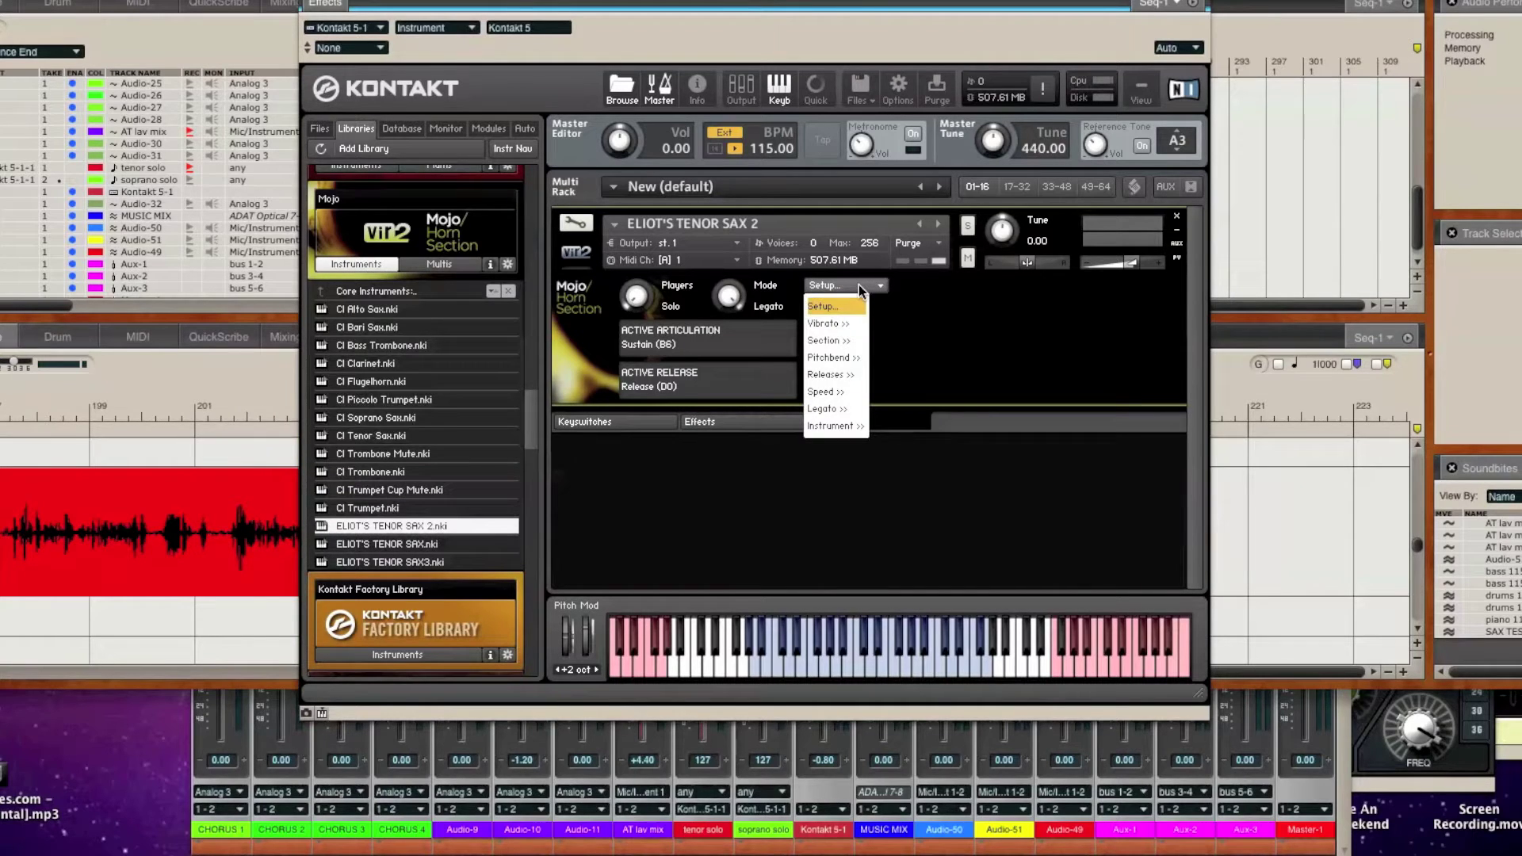
left_click(833, 427)
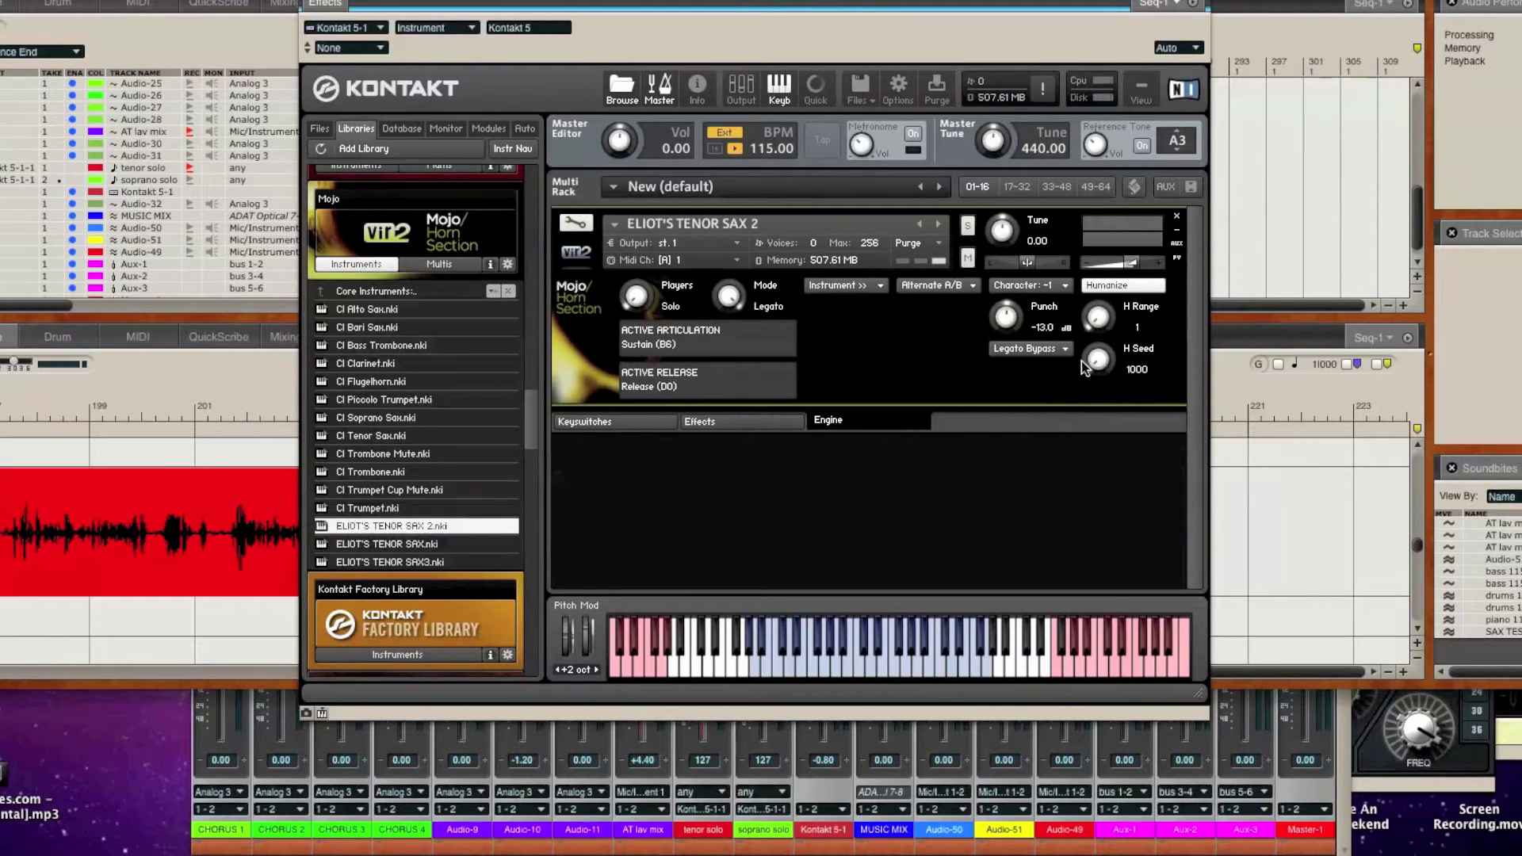
Step: Set the tenor sax's Character to 0 (default)
left_click(1049, 286)
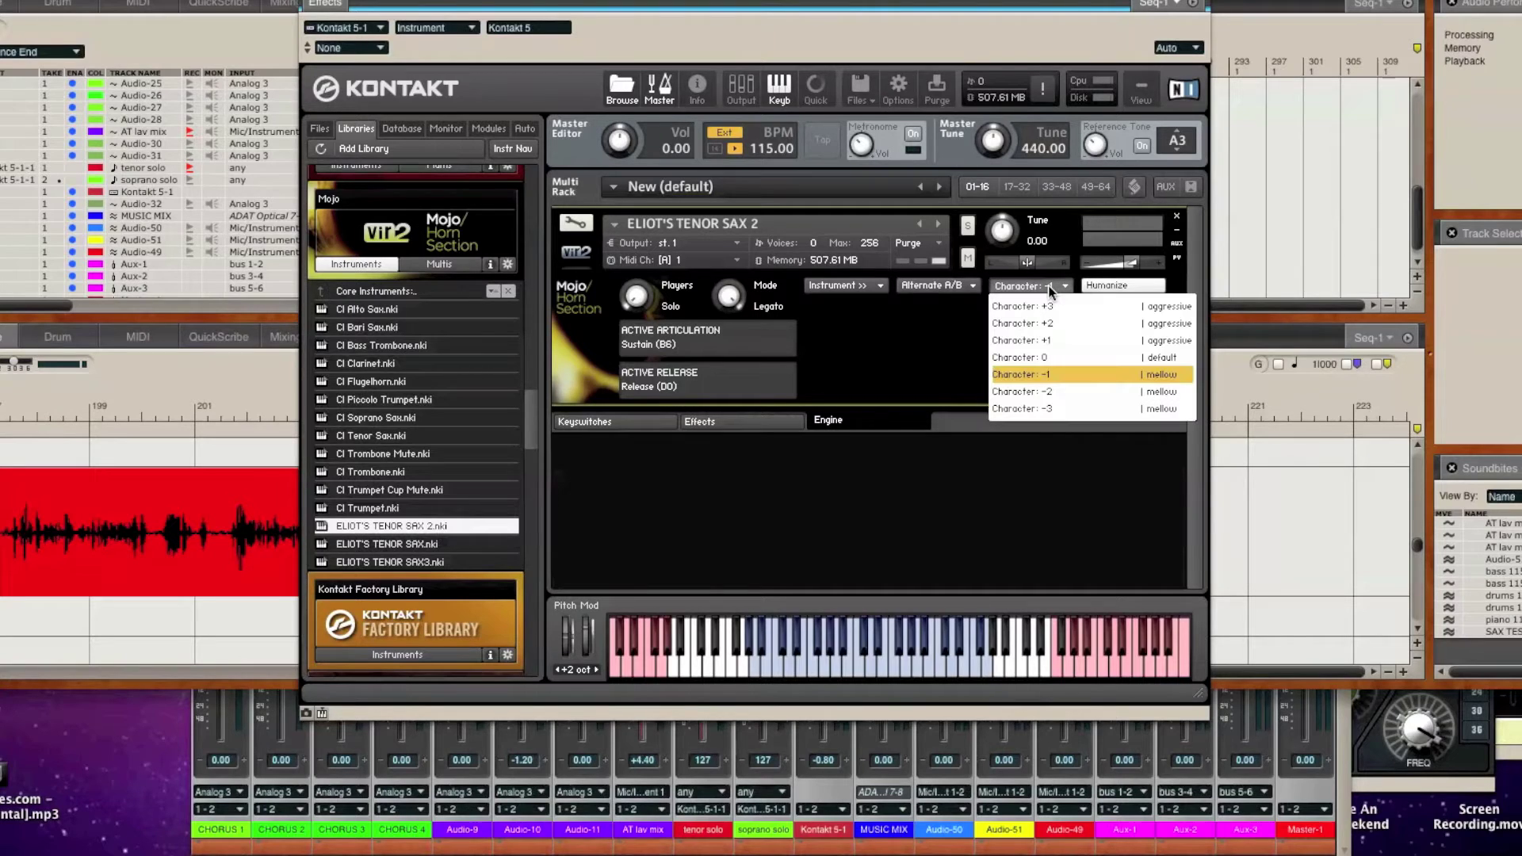
left_click(1041, 358)
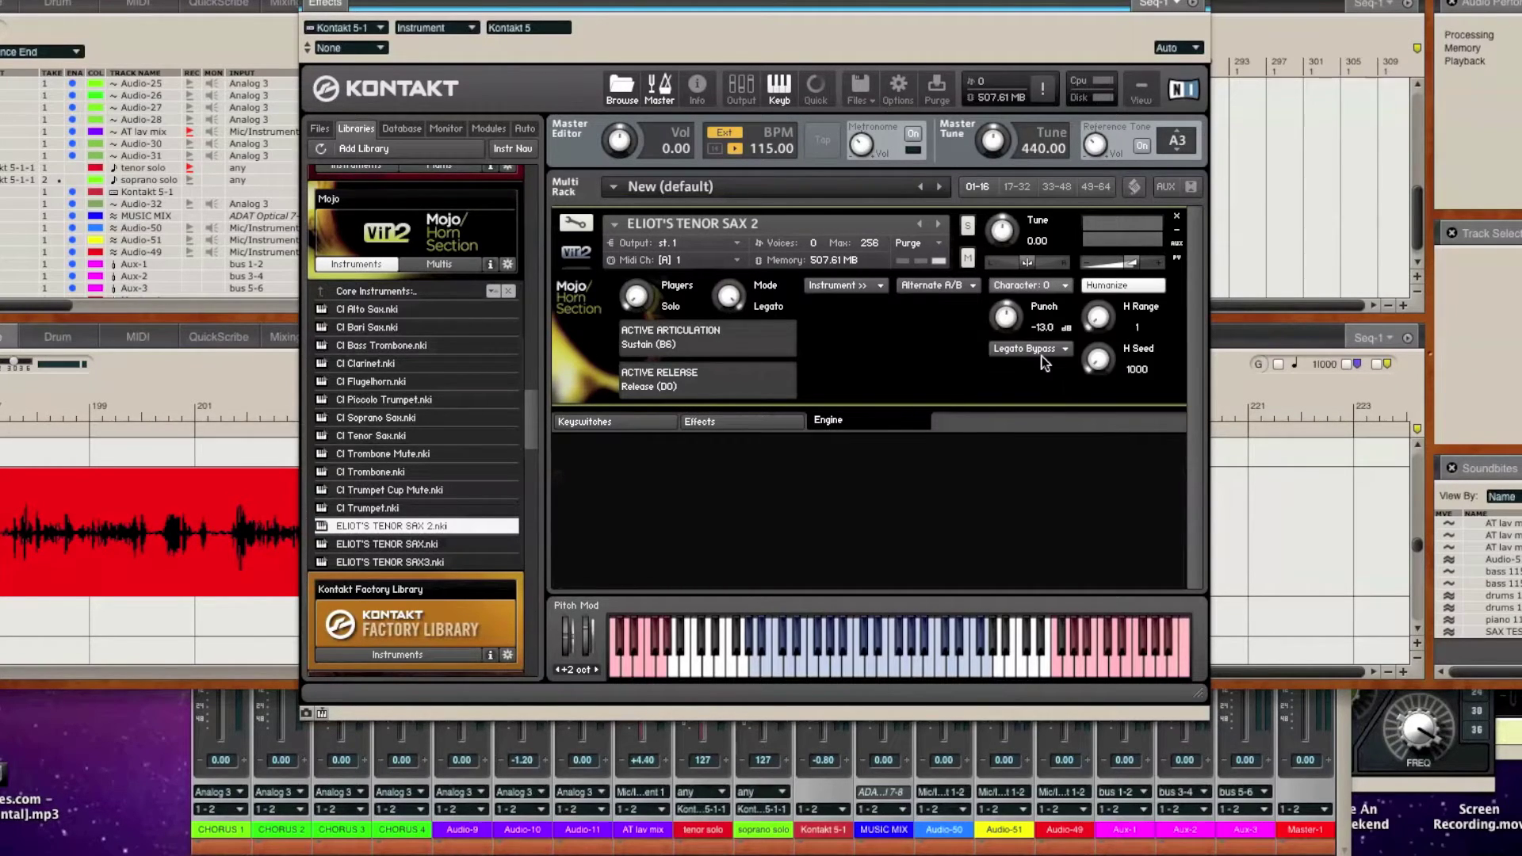
left_click(1045, 285)
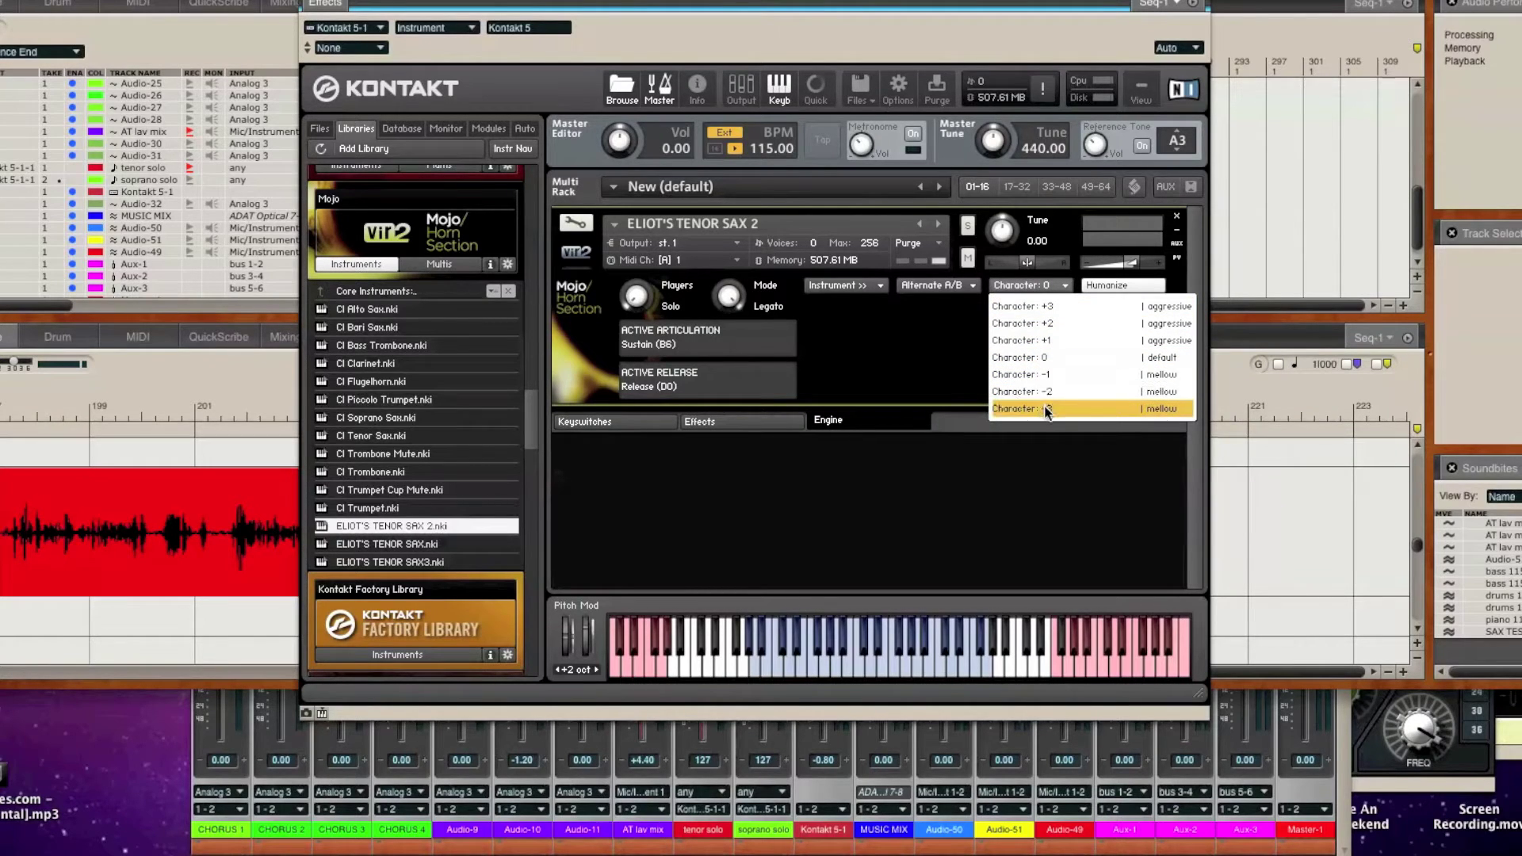
left_click(1044, 357)
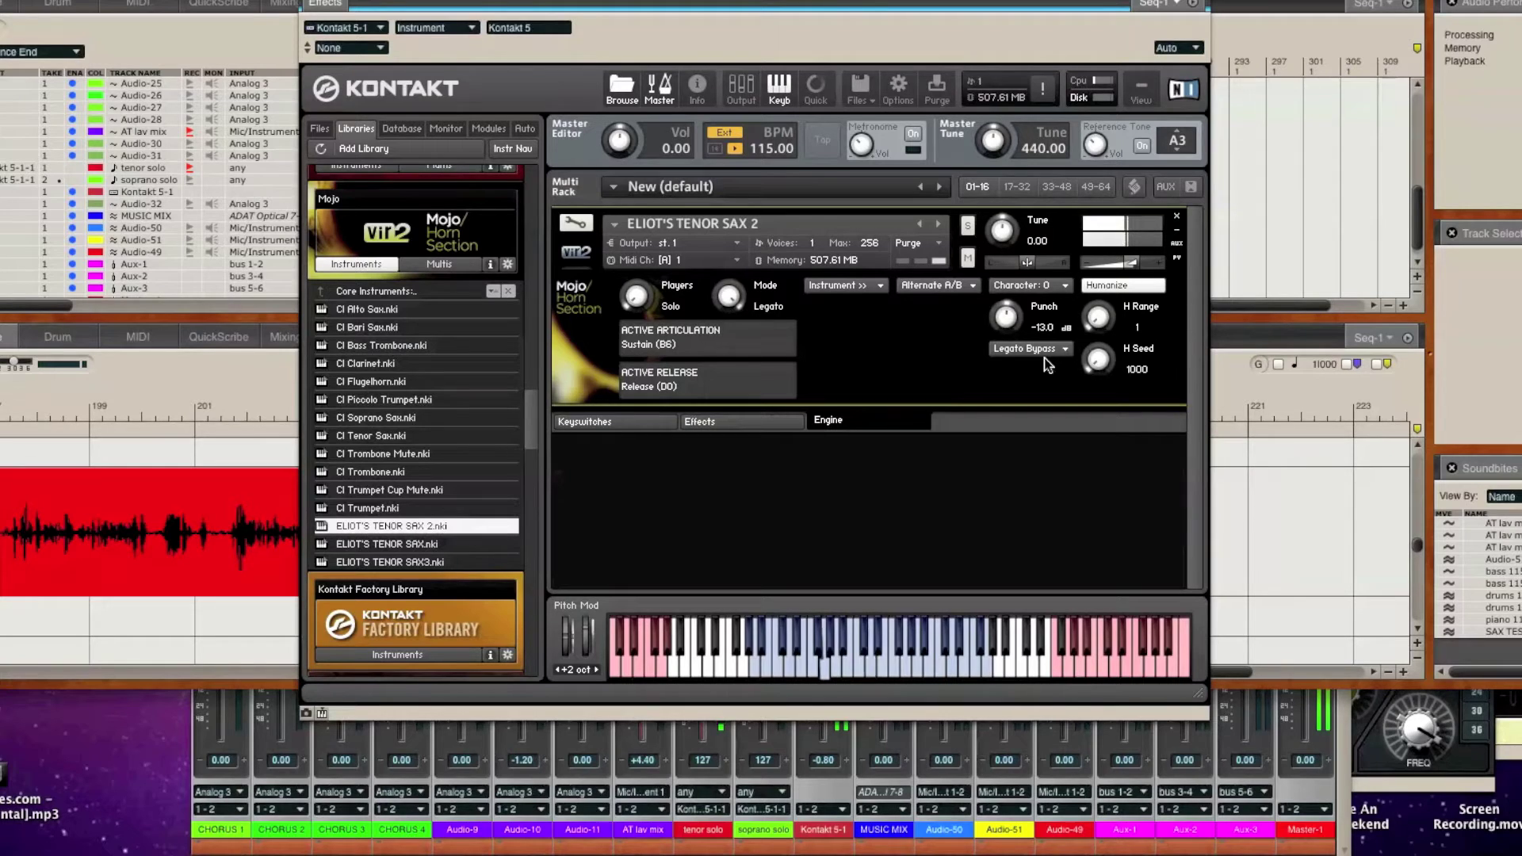
Step: Try the tenor sax's mellow Character settings, first -2 and then -3
left_click(1048, 285)
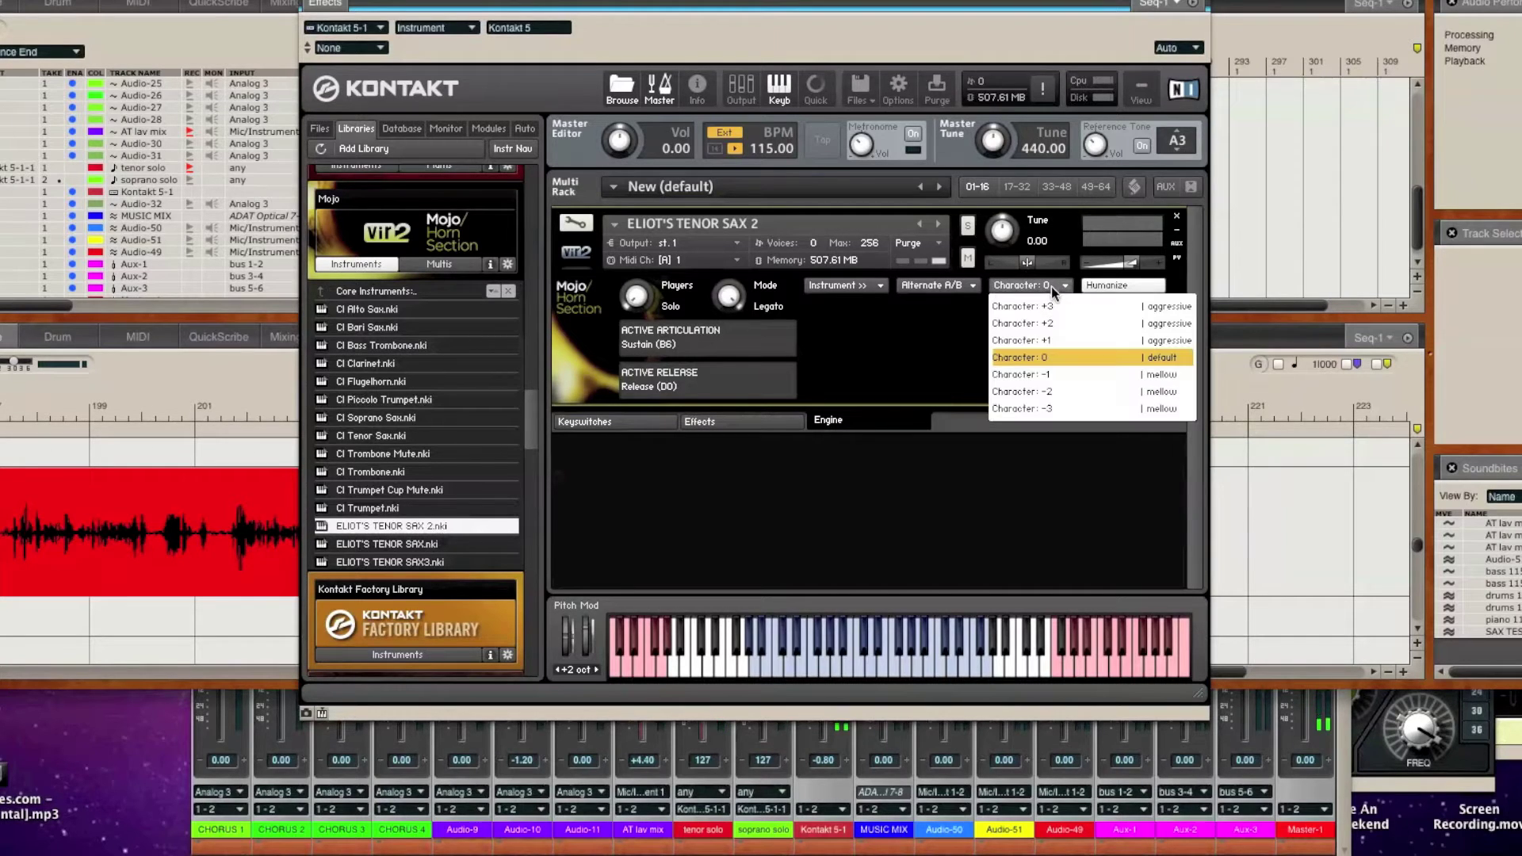
left_click(1050, 391)
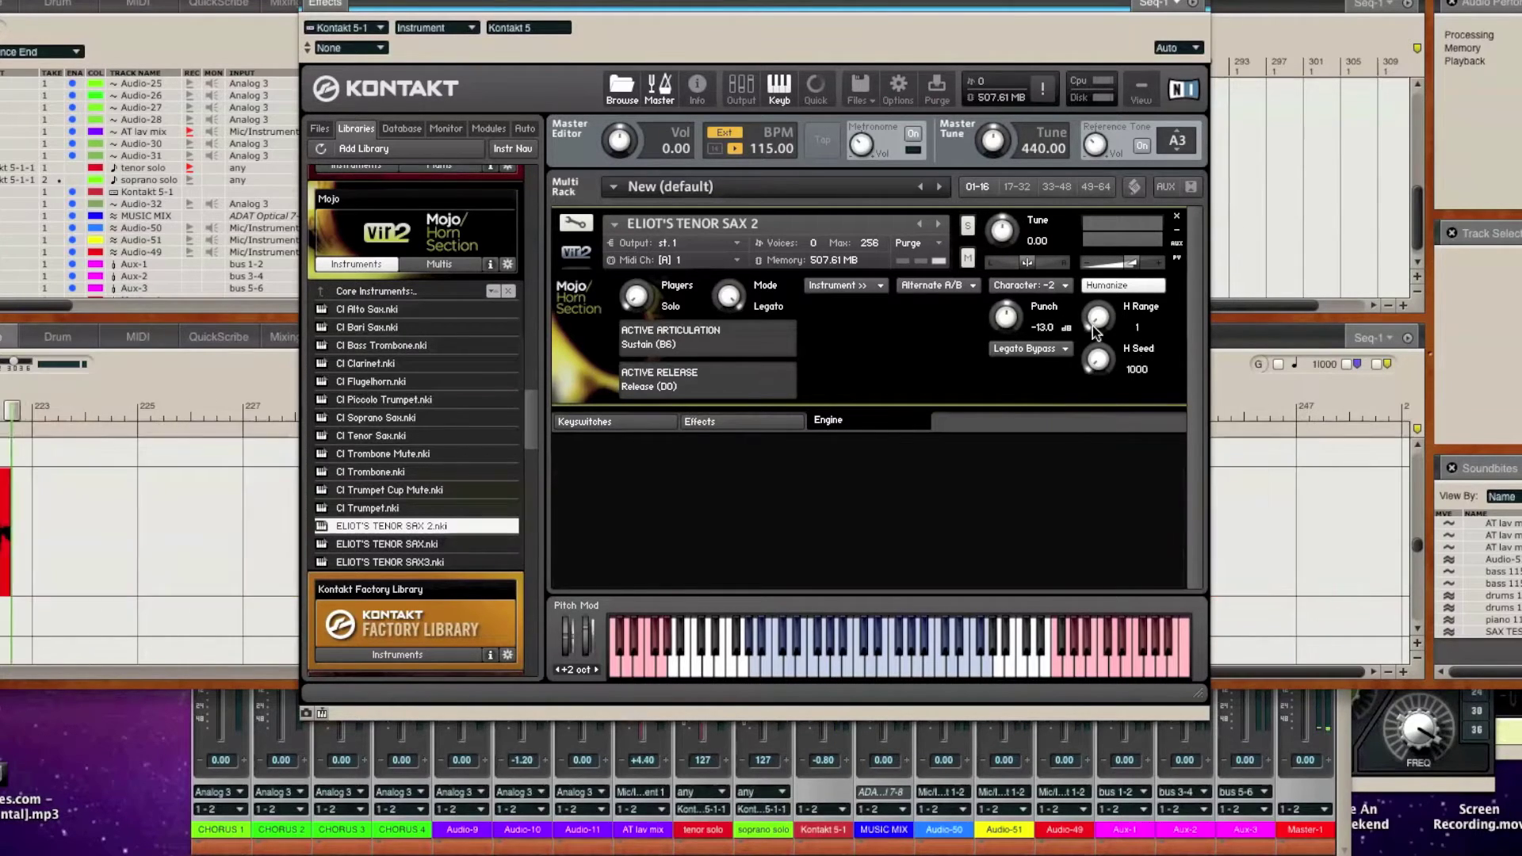
left_click(1021, 285)
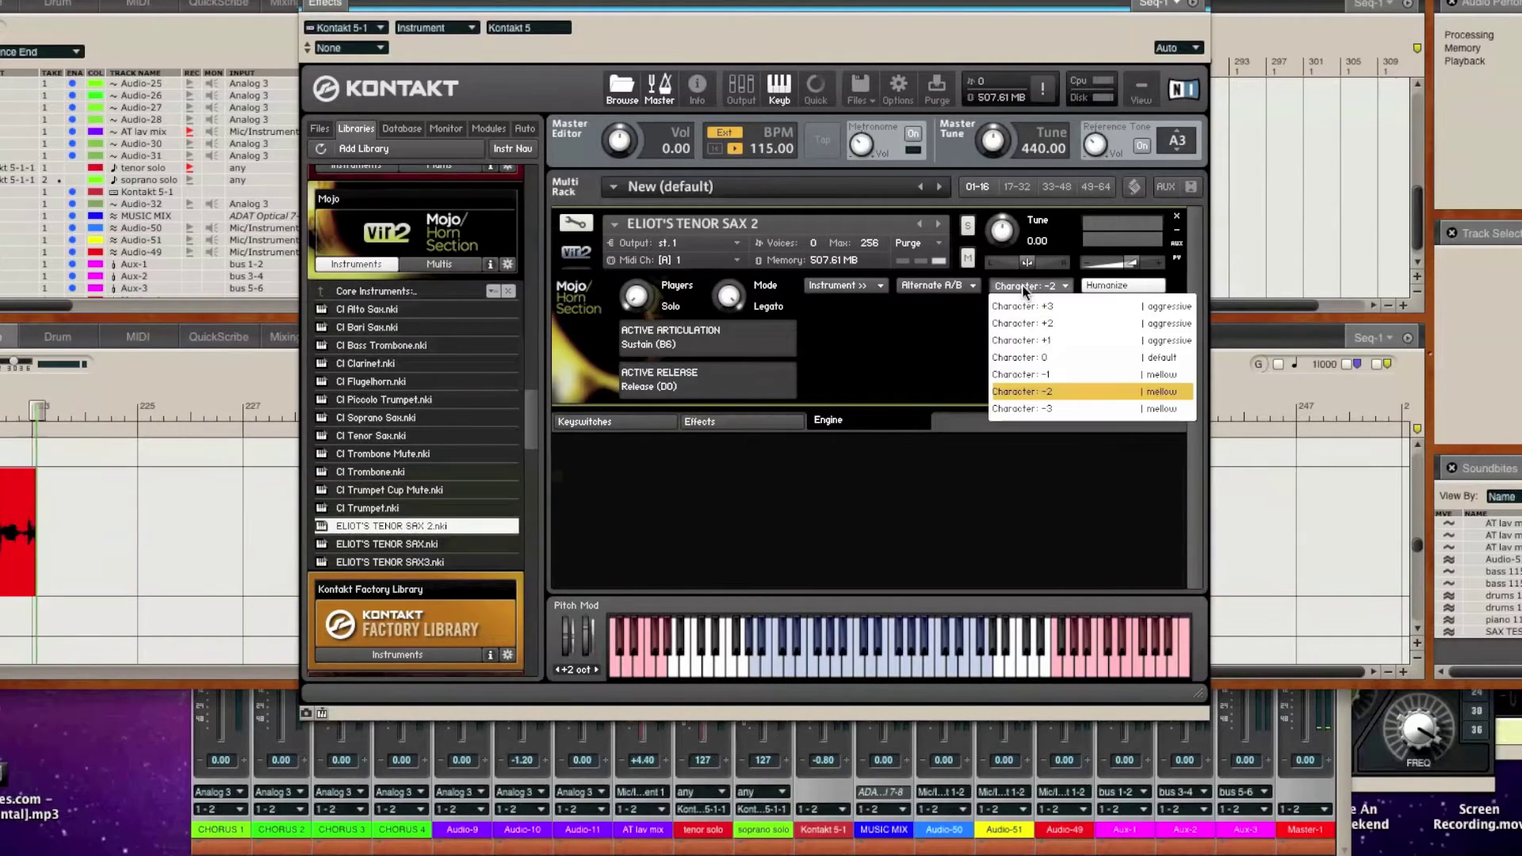
left_click(1031, 410)
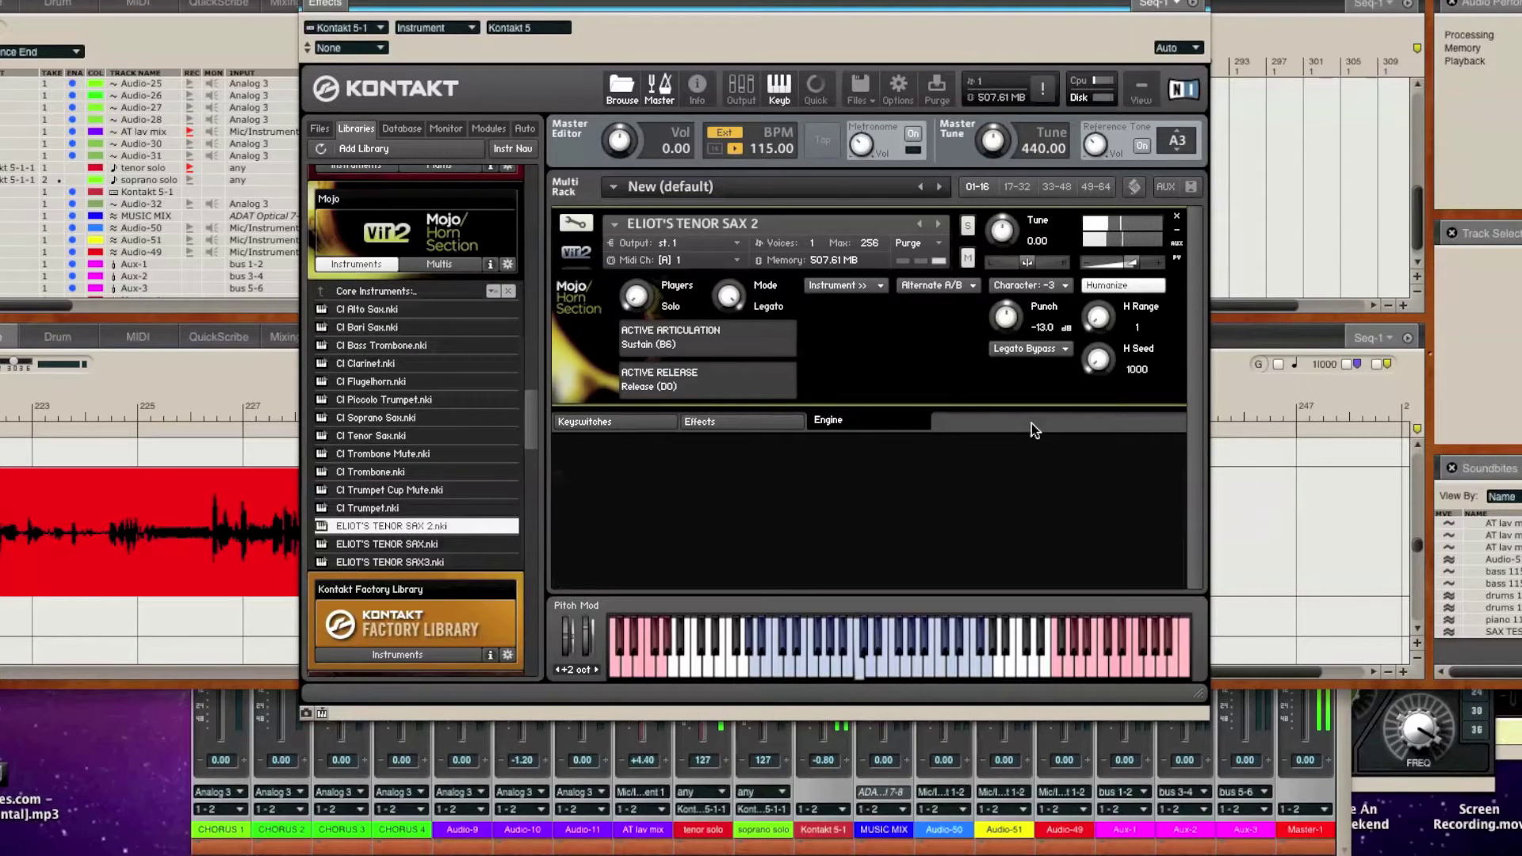
Step: Try the tenor sax's aggressive Character setting +3, followed by the mellow setting -1
left_click(1065, 285)
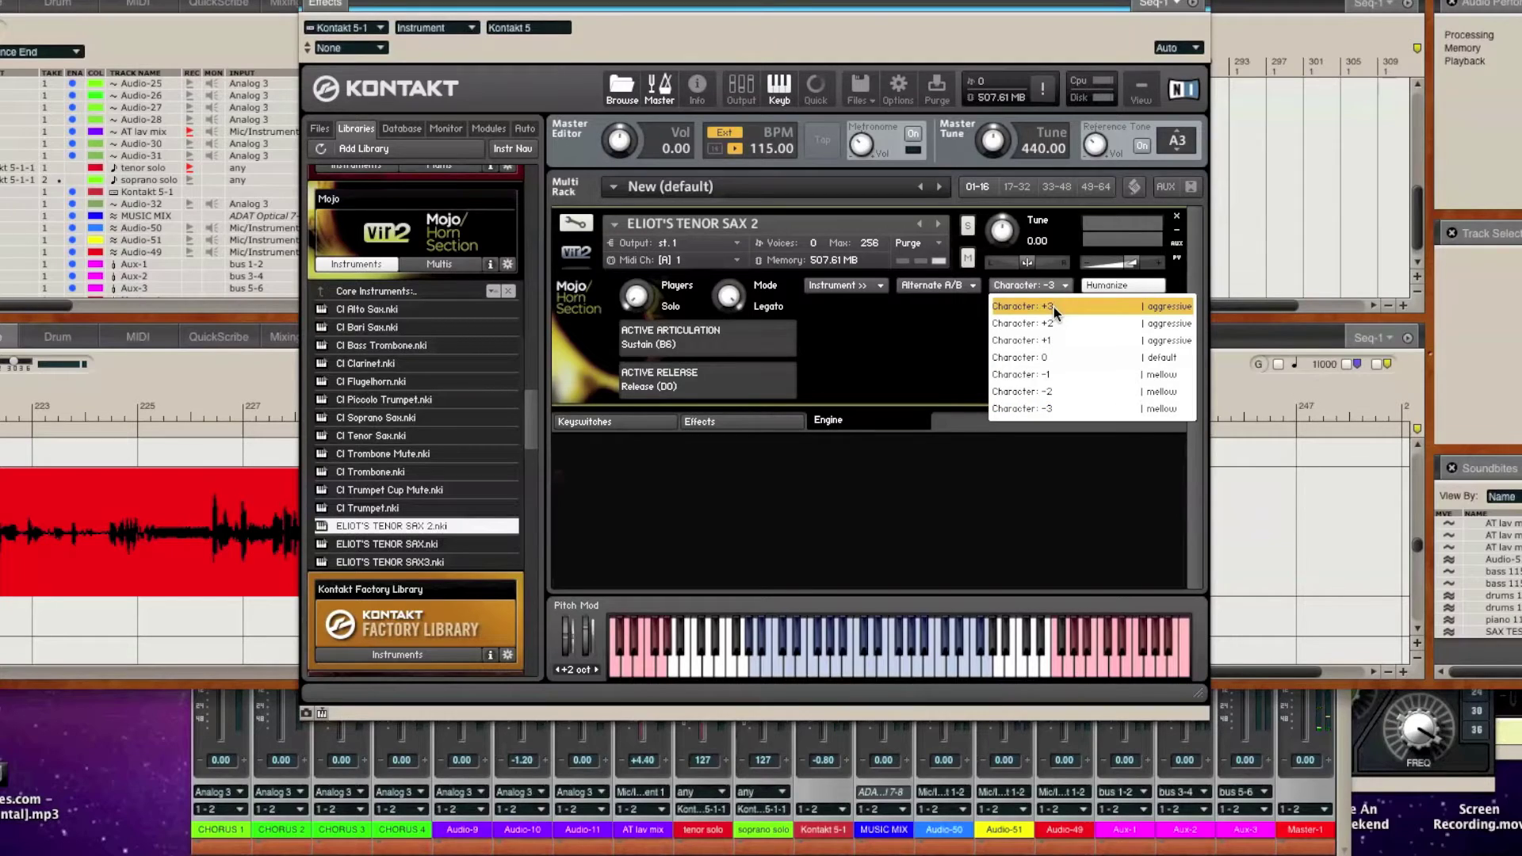
left_click(1054, 307)
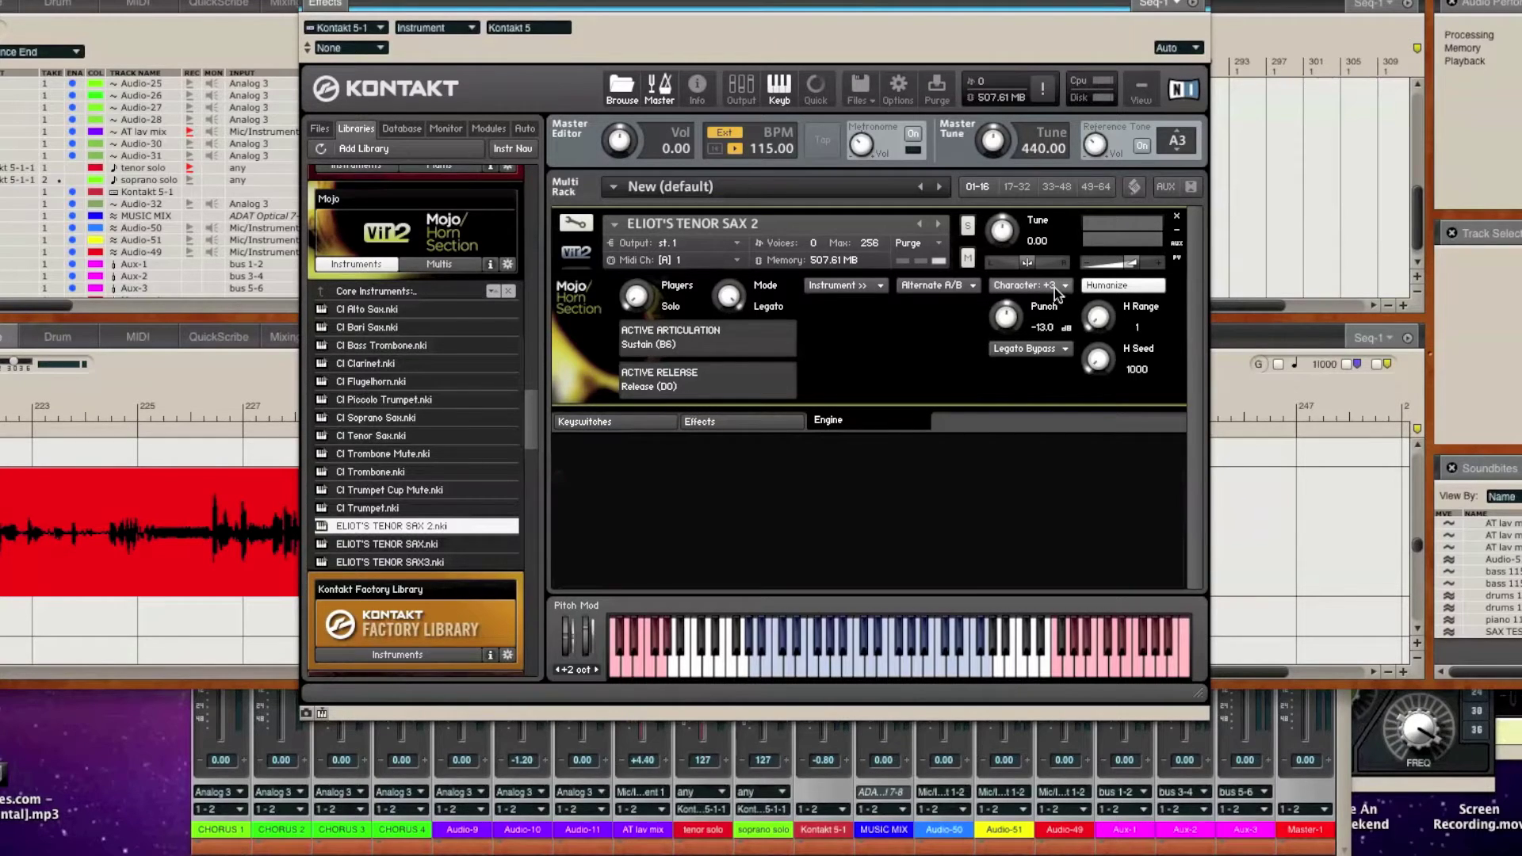
left_click(1055, 288)
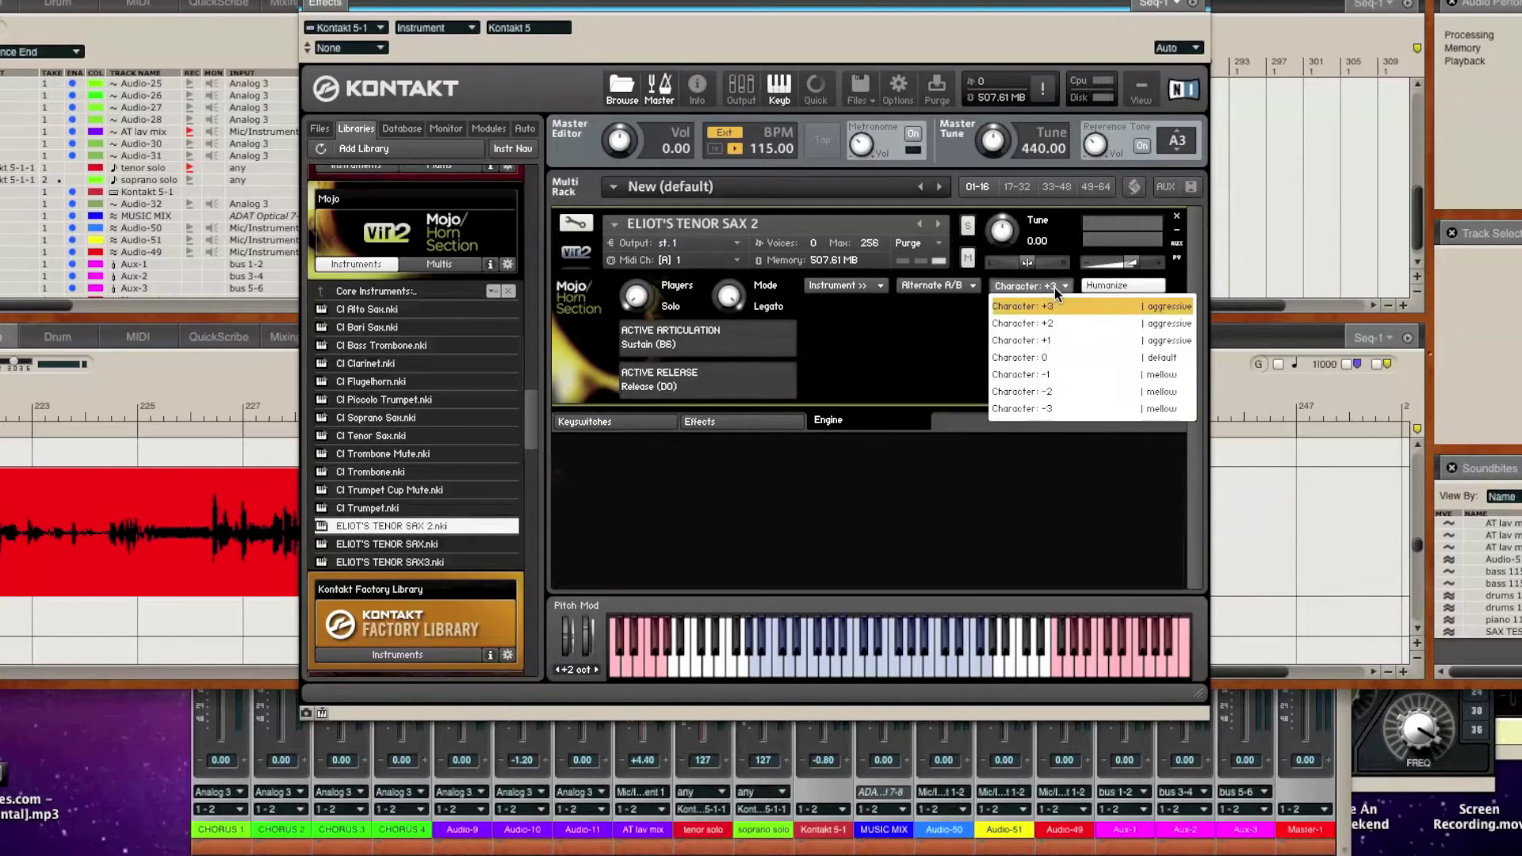
left_click(1047, 376)
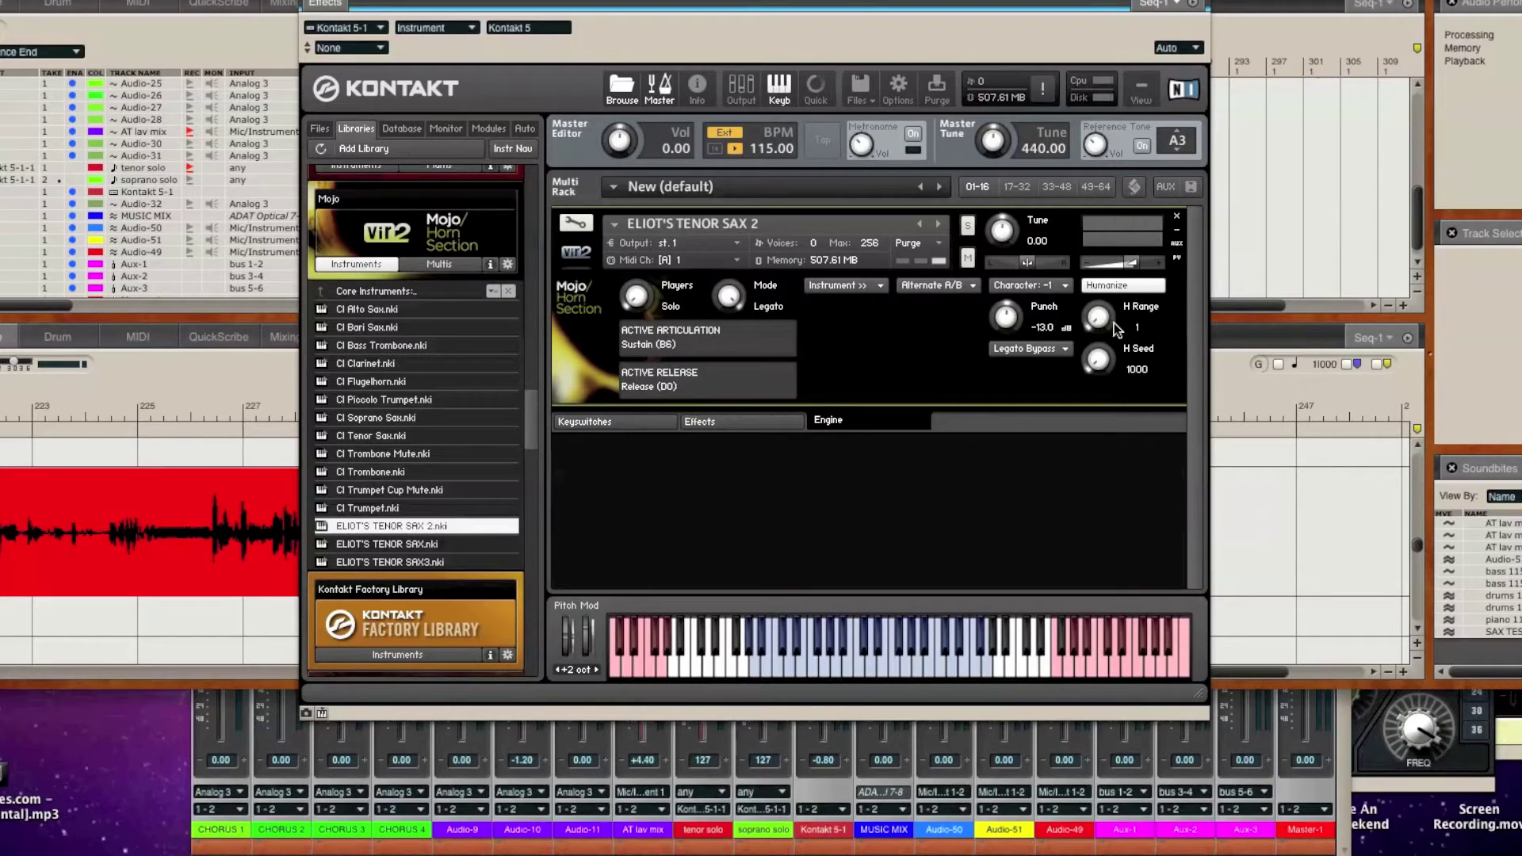
Step: View the extra punch options for legato notes and set the tenor sax's Character to -2 (mellow)
left_click(1048, 350)
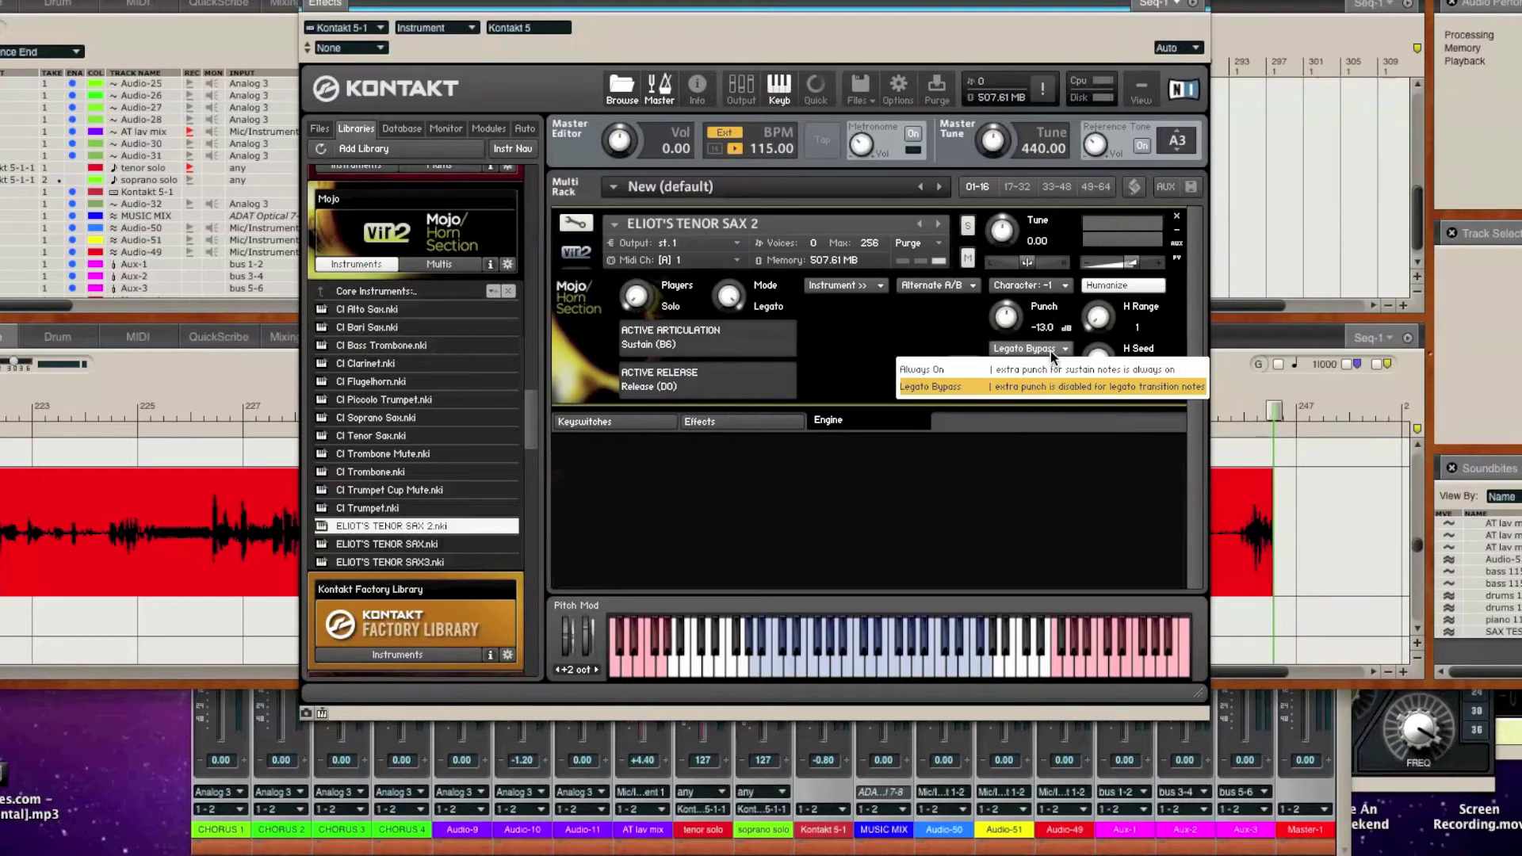
left_click(1064, 287)
left_click(1064, 287)
left_click(1054, 391)
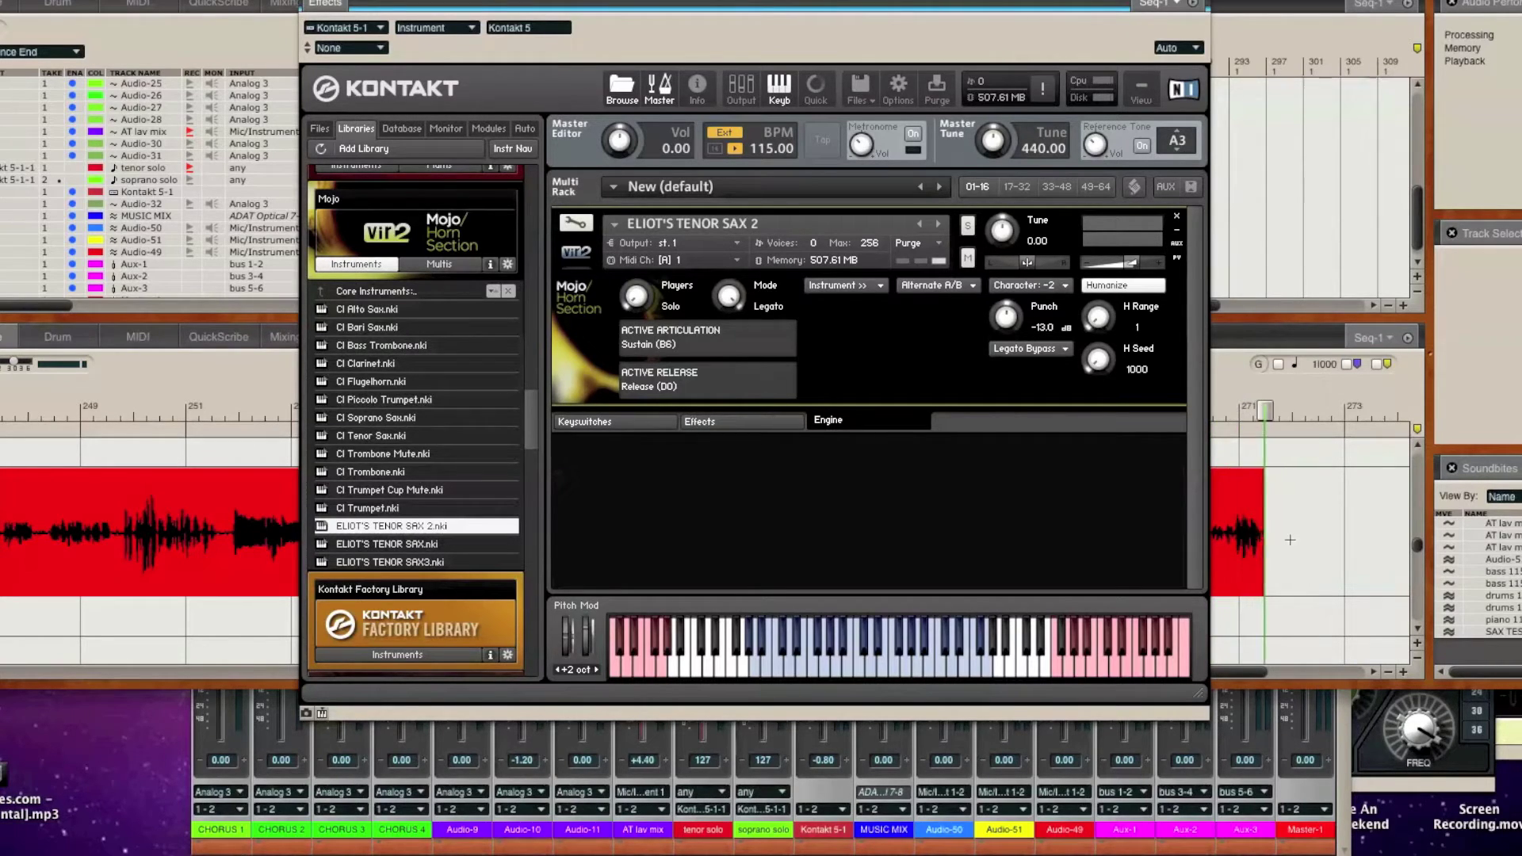
Step: Try the extra punch as Always On before restoring Legato Bypass, and switch Humanize off and back on
left_click(1035, 353)
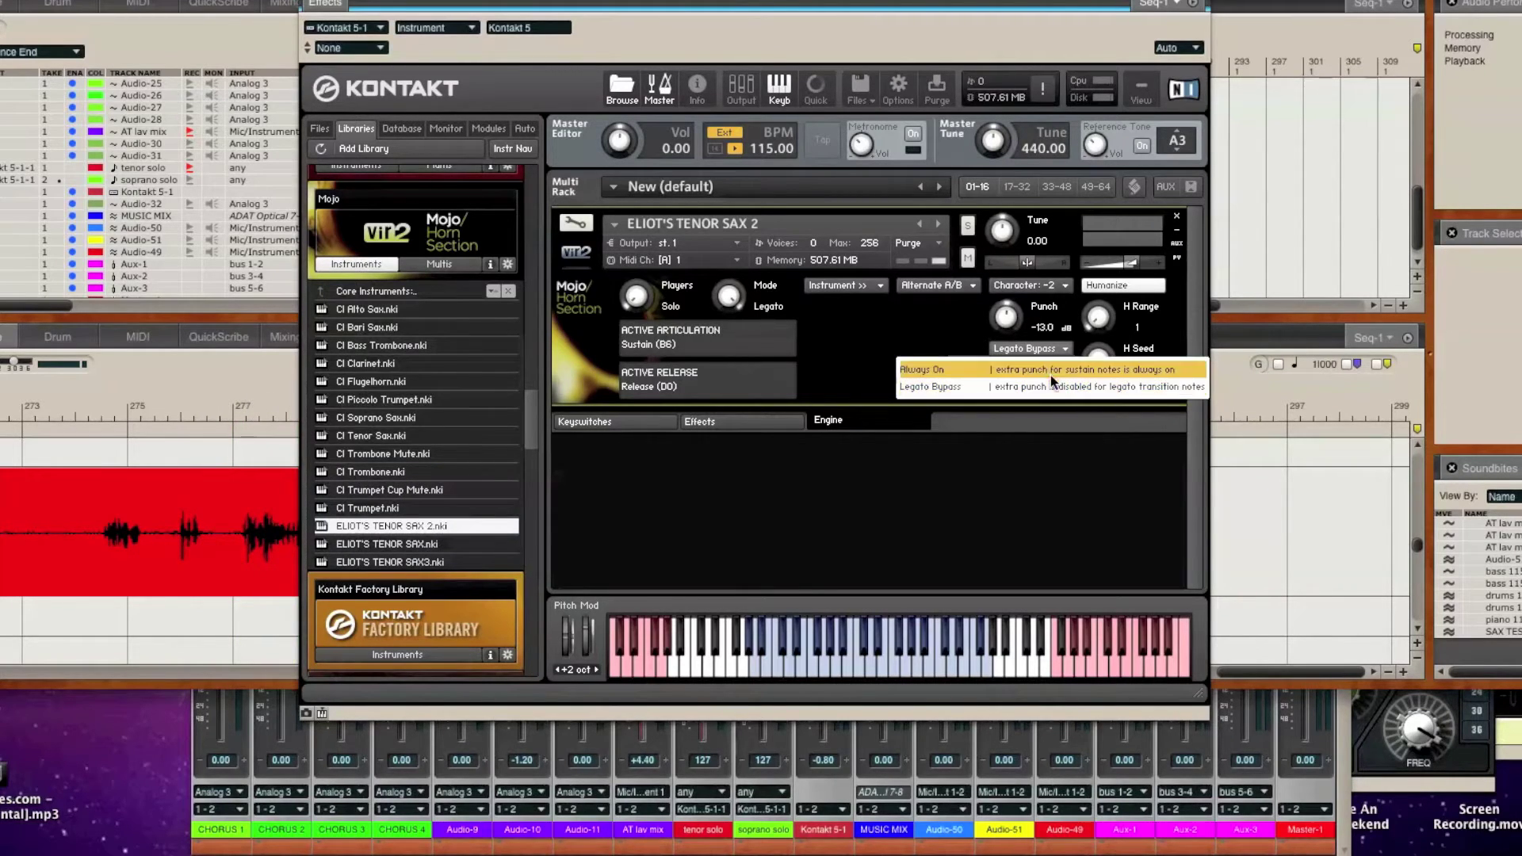
left_click(1043, 367)
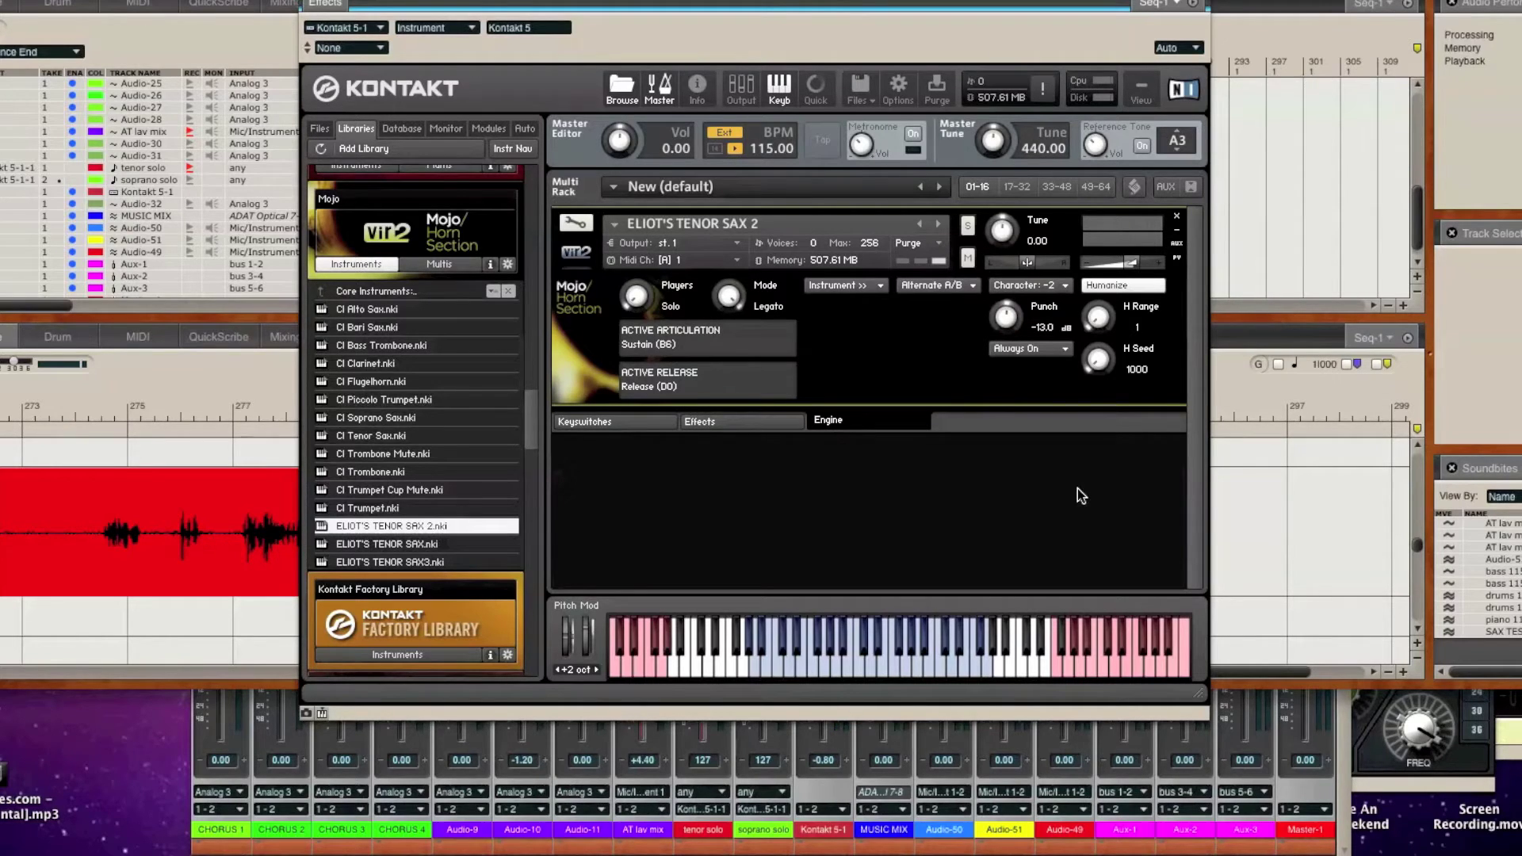
left_click(1033, 349)
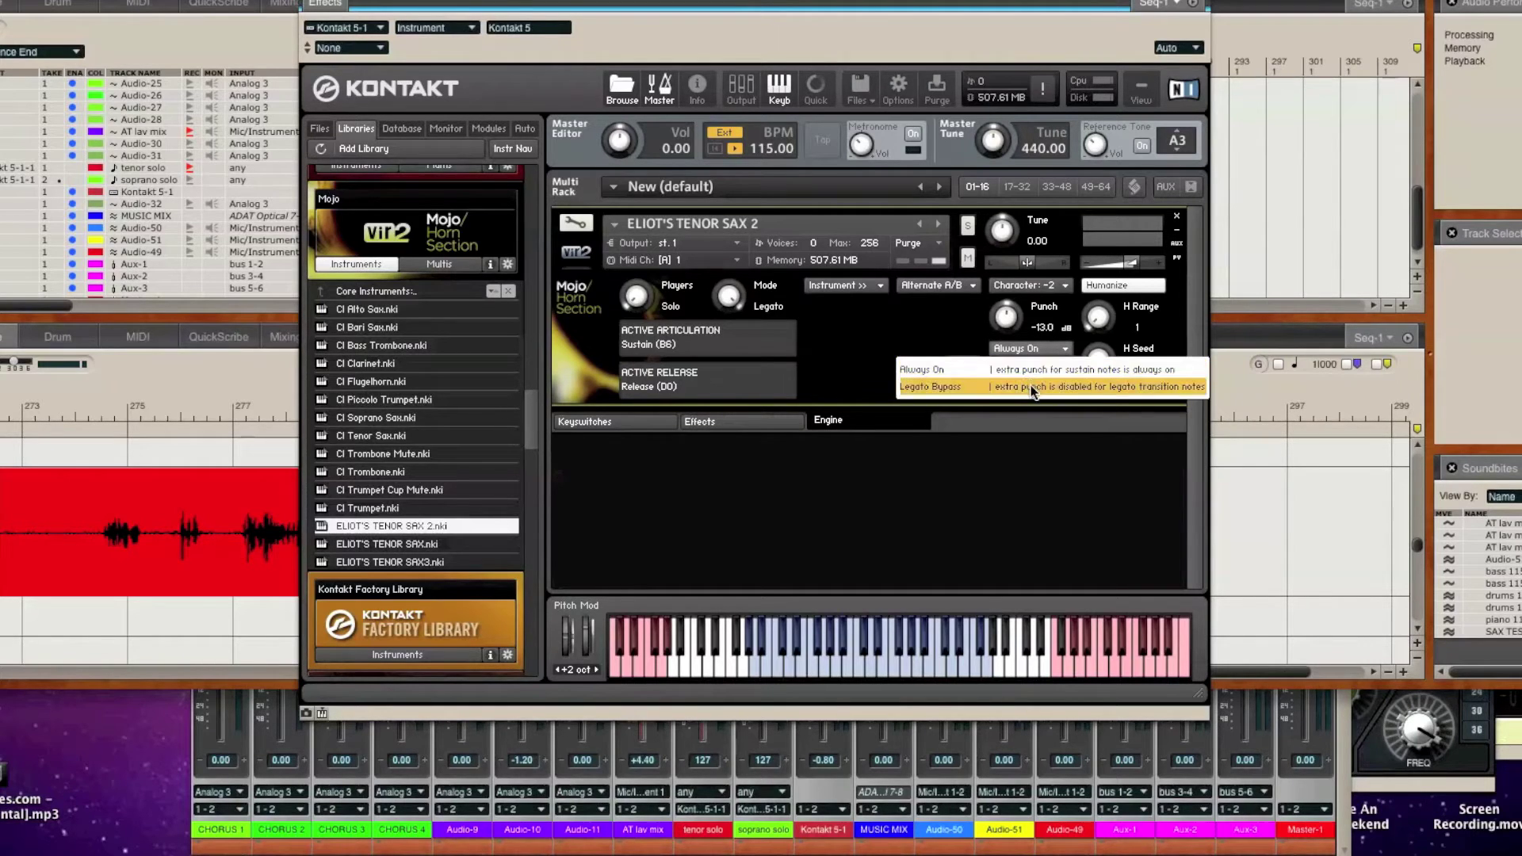
left_click(1030, 386)
left_click(1108, 287)
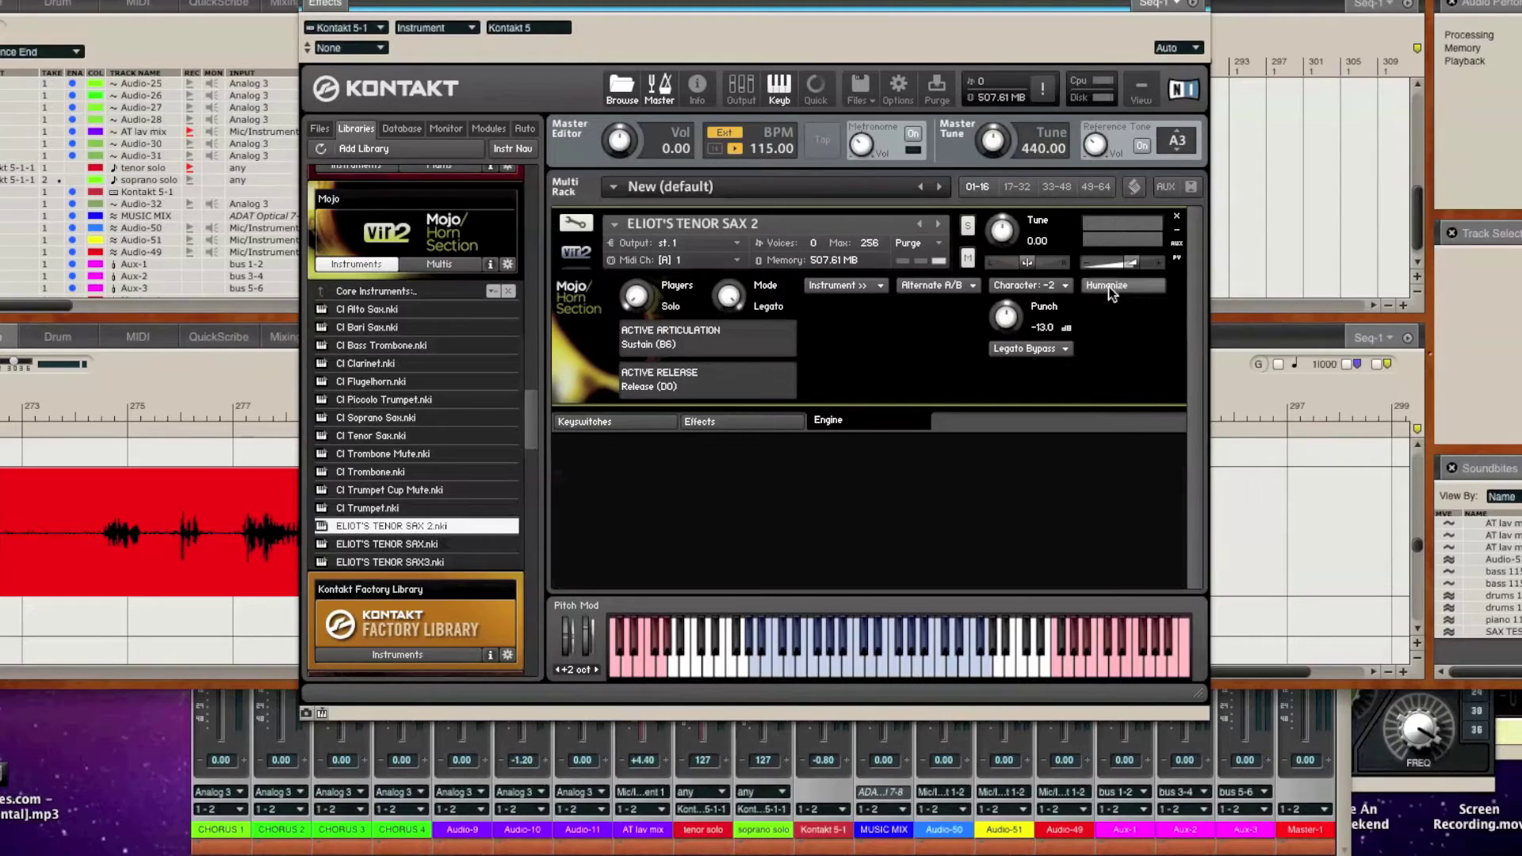
left_click(1112, 292)
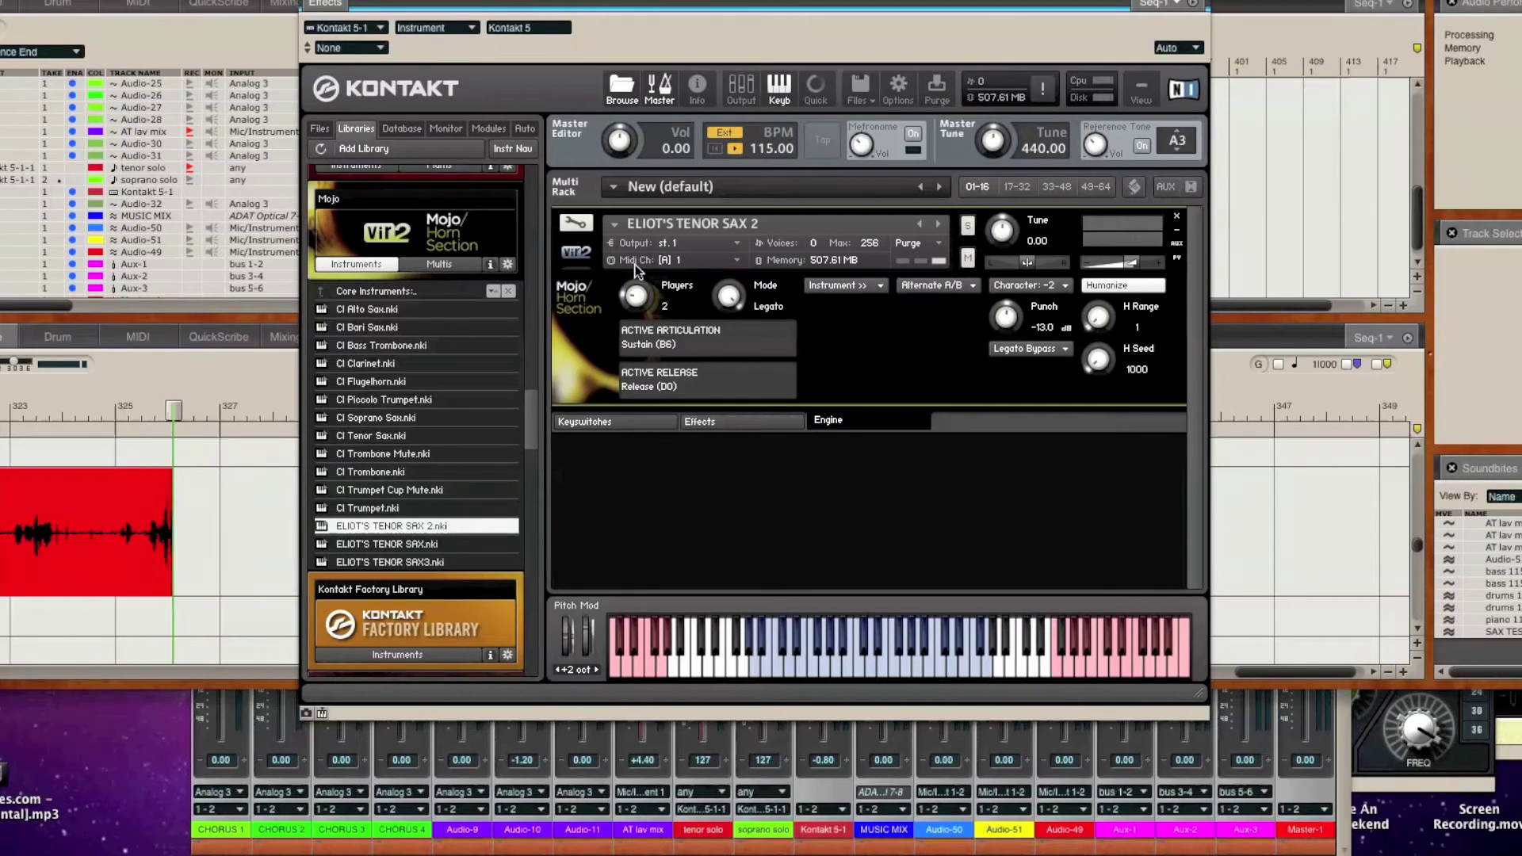
Step: Raise the tenor sax's number of players to 6 and reposition the Kontakt window slightly lower
left_click_drag(636, 289, 663, 209)
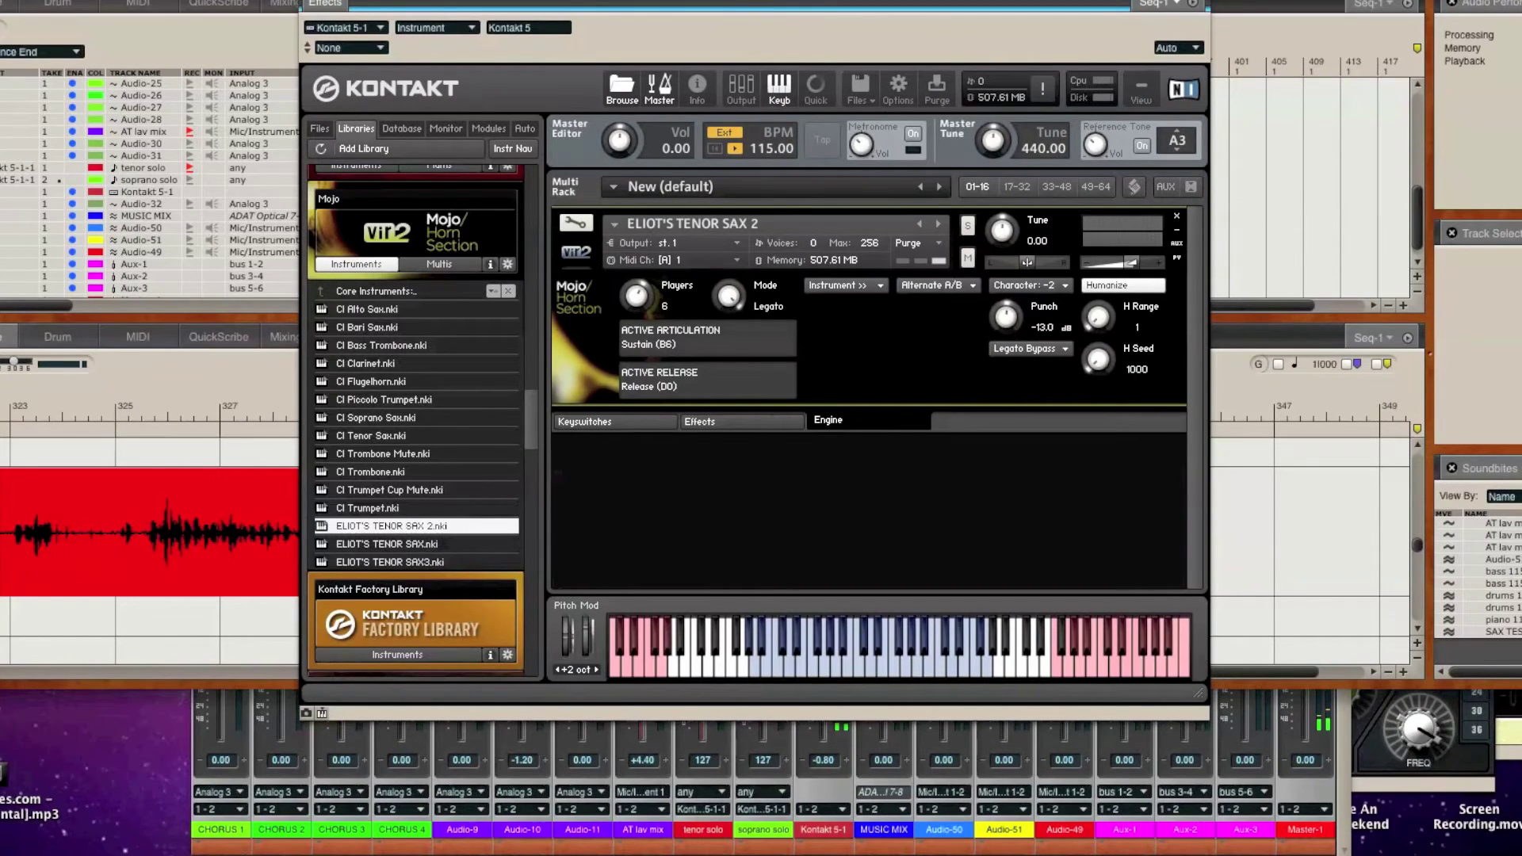
left_click_drag(824, 28, 829, 64)
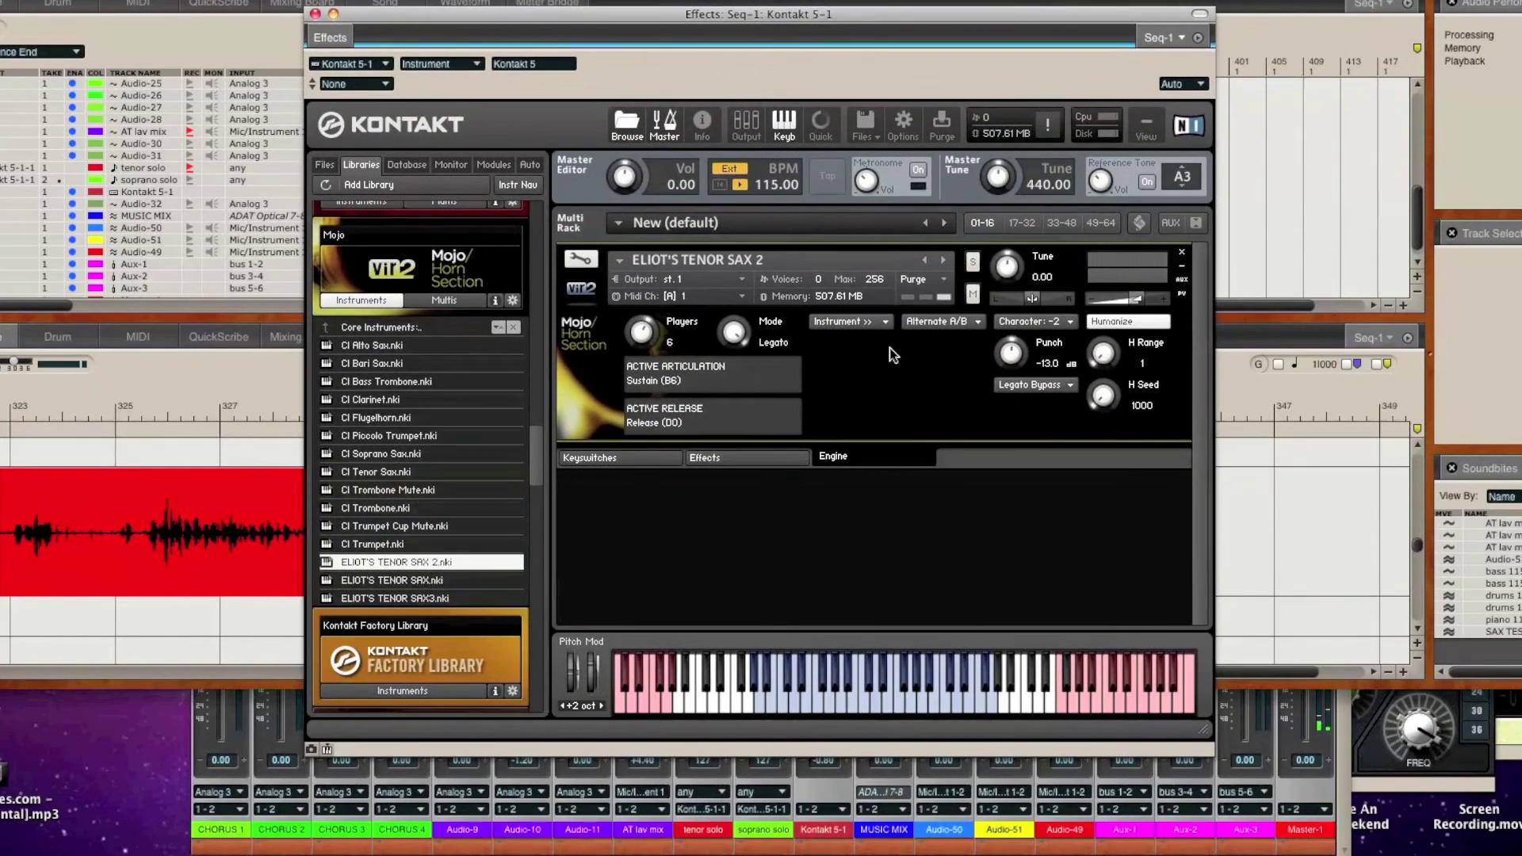